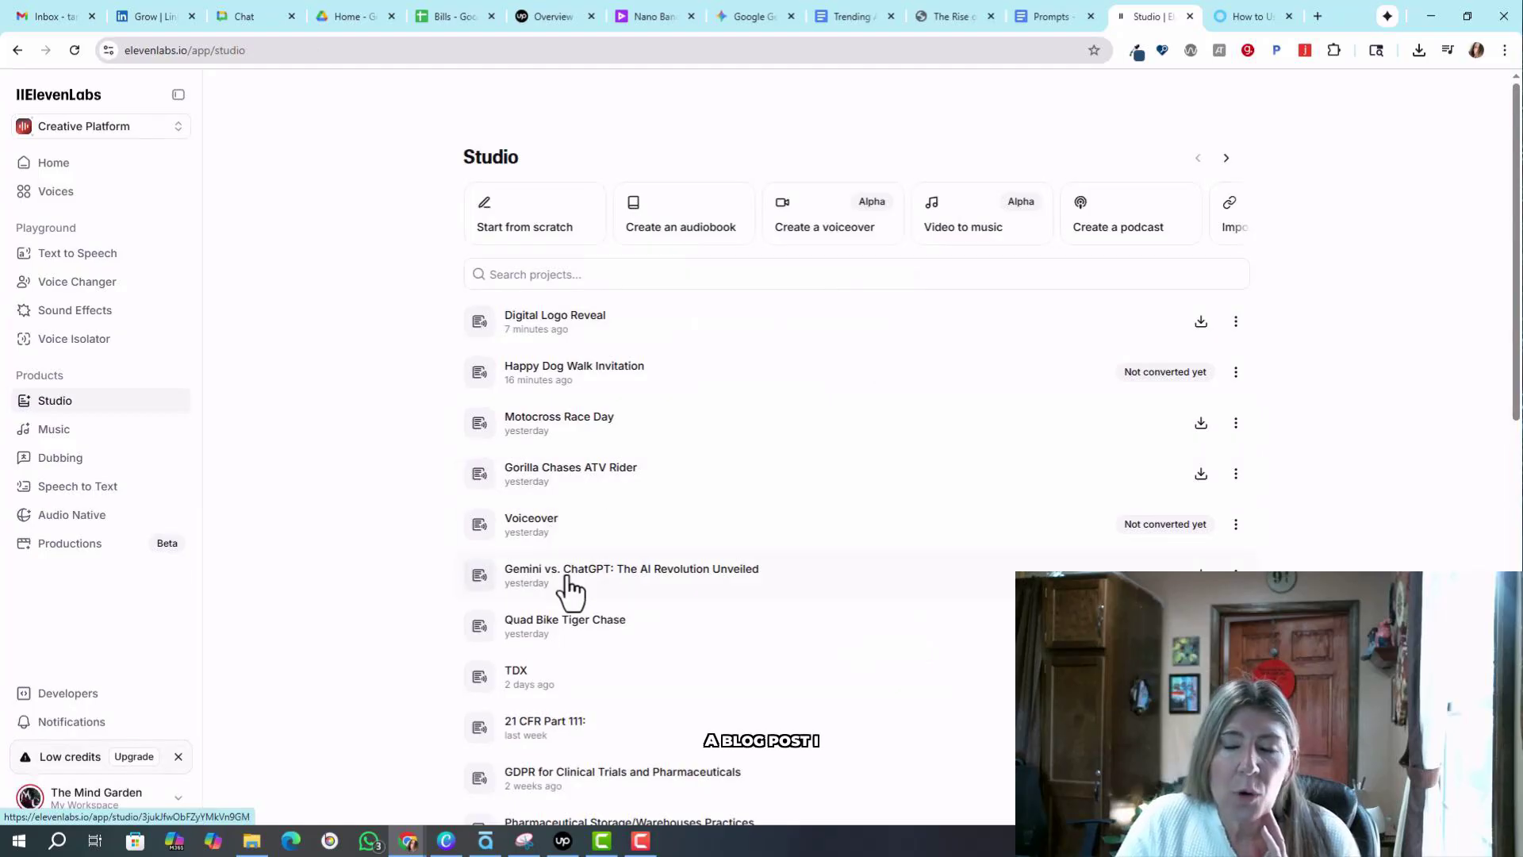
Open the "Gemini vs. ChatGPT: The AI Revolution Unveiled" project, play its audio, read through the script and return to the project list.
{"action": "left_click", "coordinate": [568, 591]}
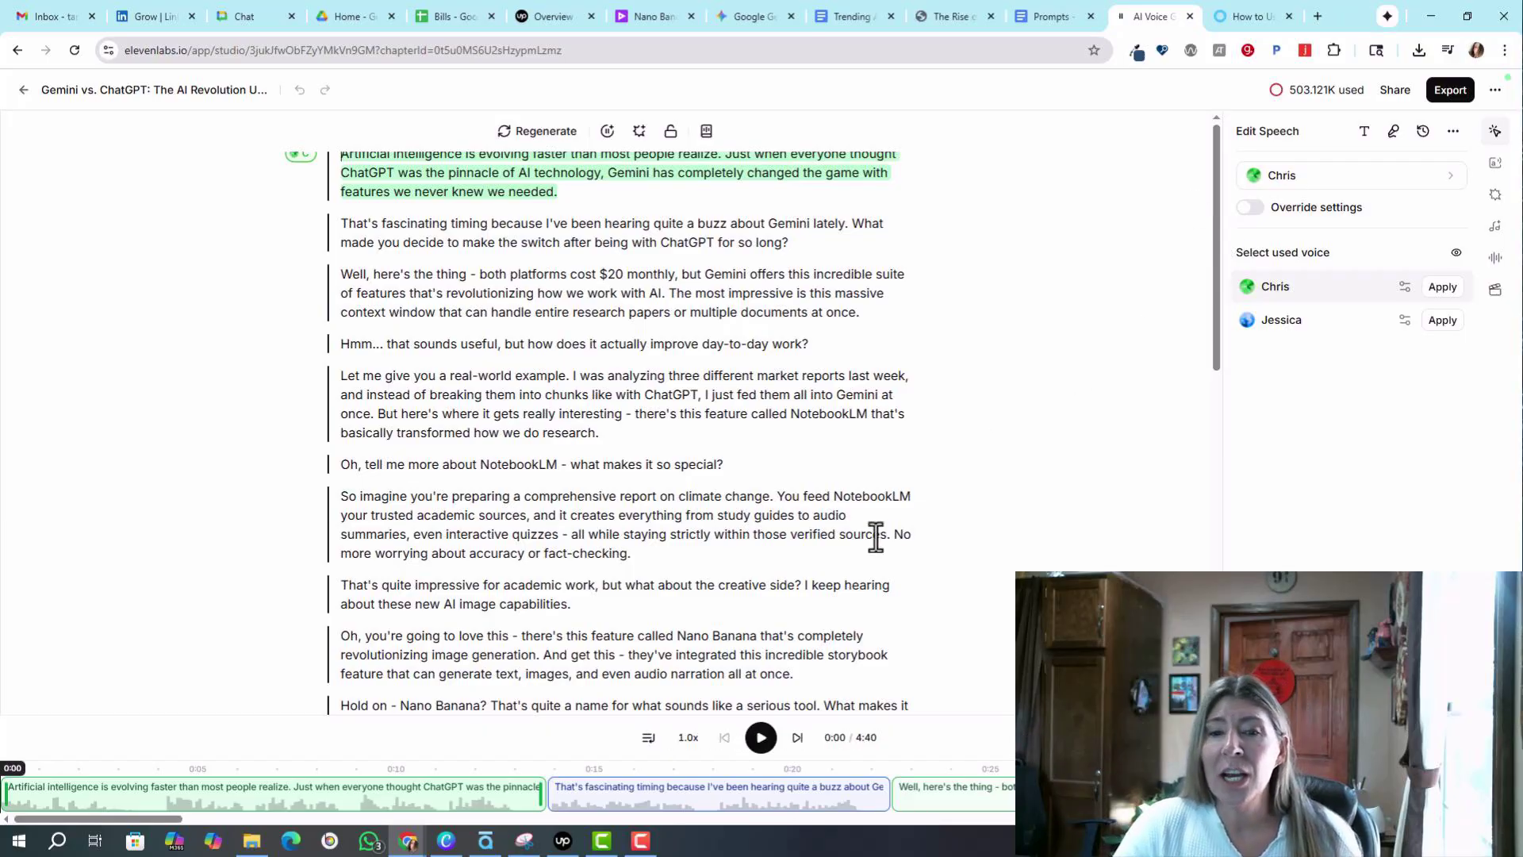
{"action": "left_click", "coordinate": [763, 746]}
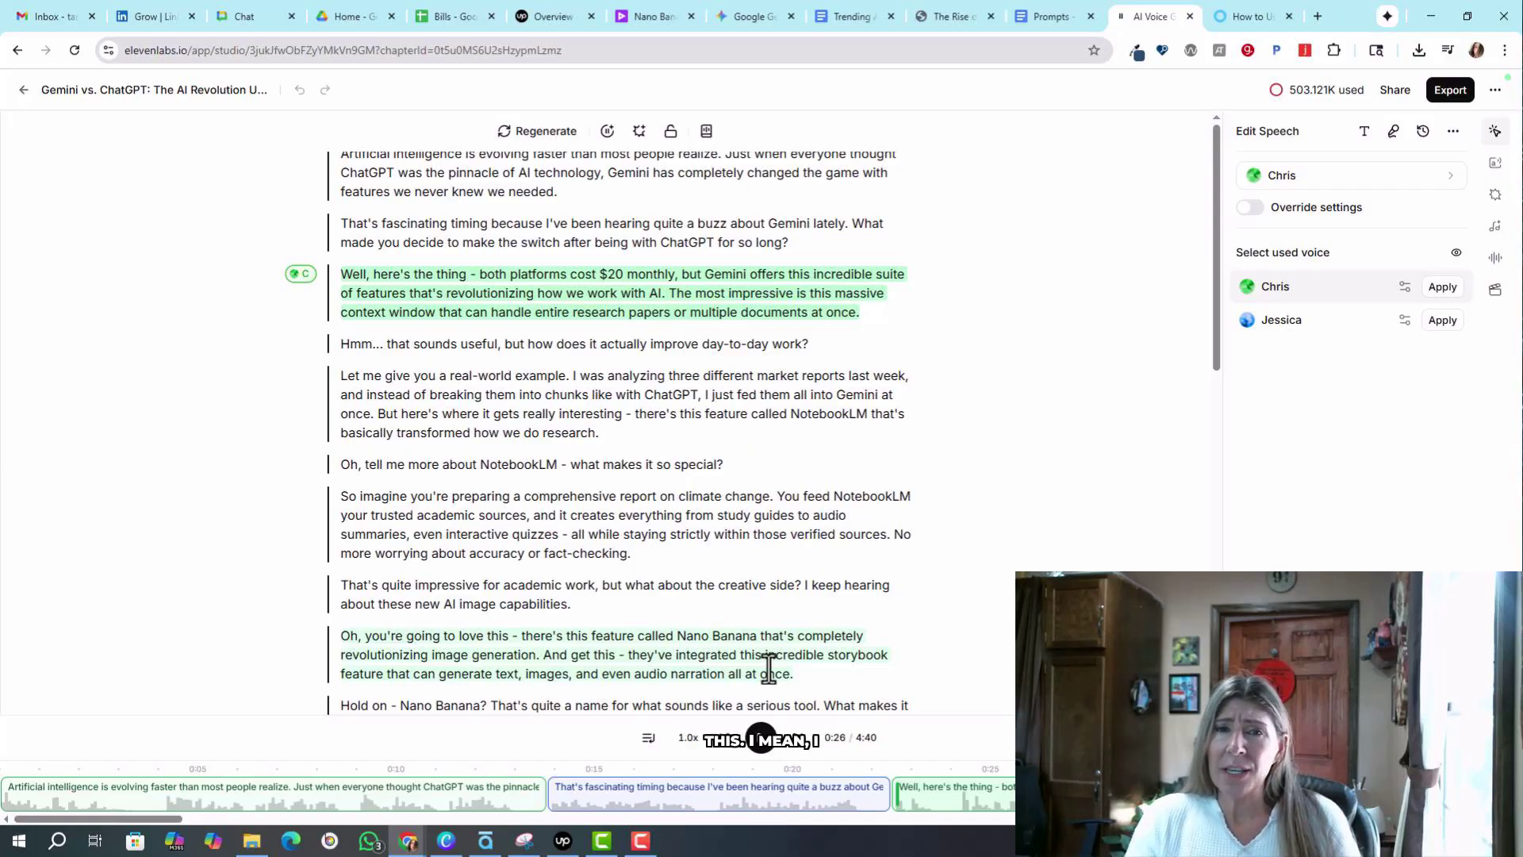
{"action": "scroll", "coordinate": [768, 666], "scroll_direction": "down", "scroll_amount": 7}
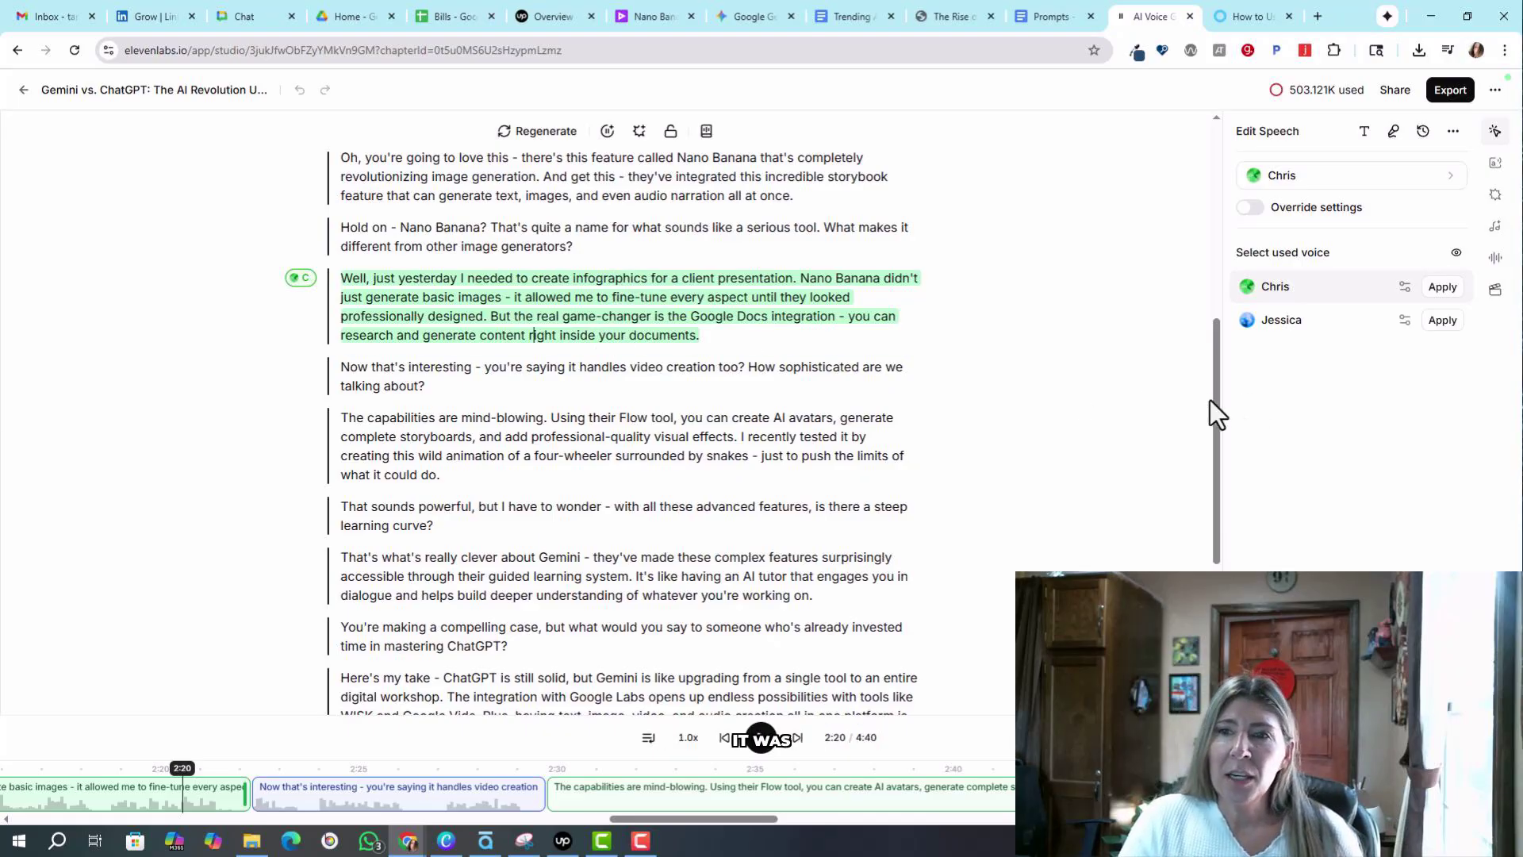
{"action": "left_click_drag", "start_coordinate": [1218, 403], "coordinate": [1223, 121]}
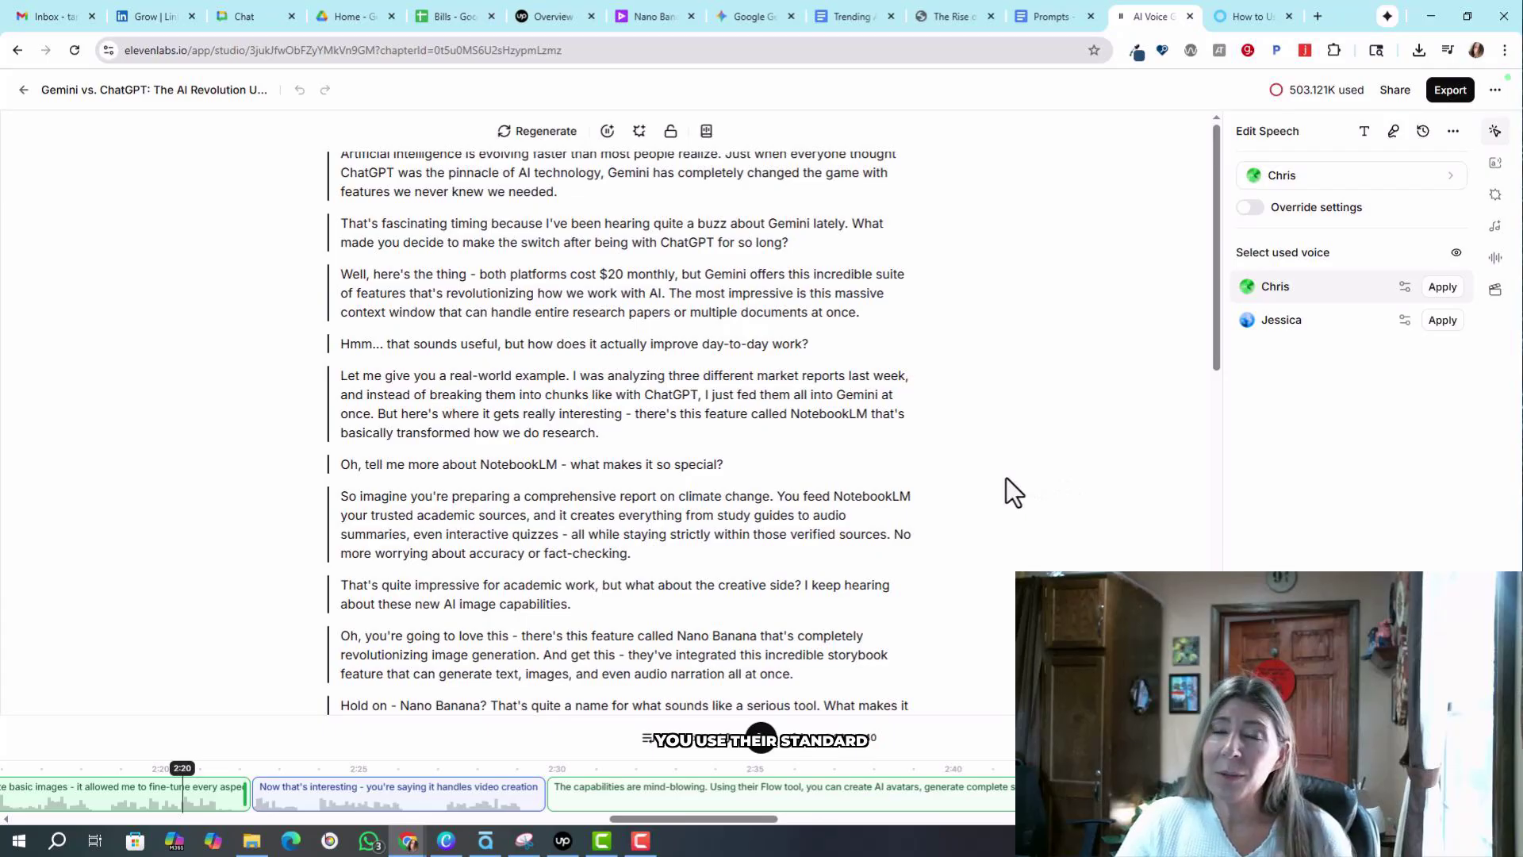
{"action": "left_click", "coordinate": [23, 90]}
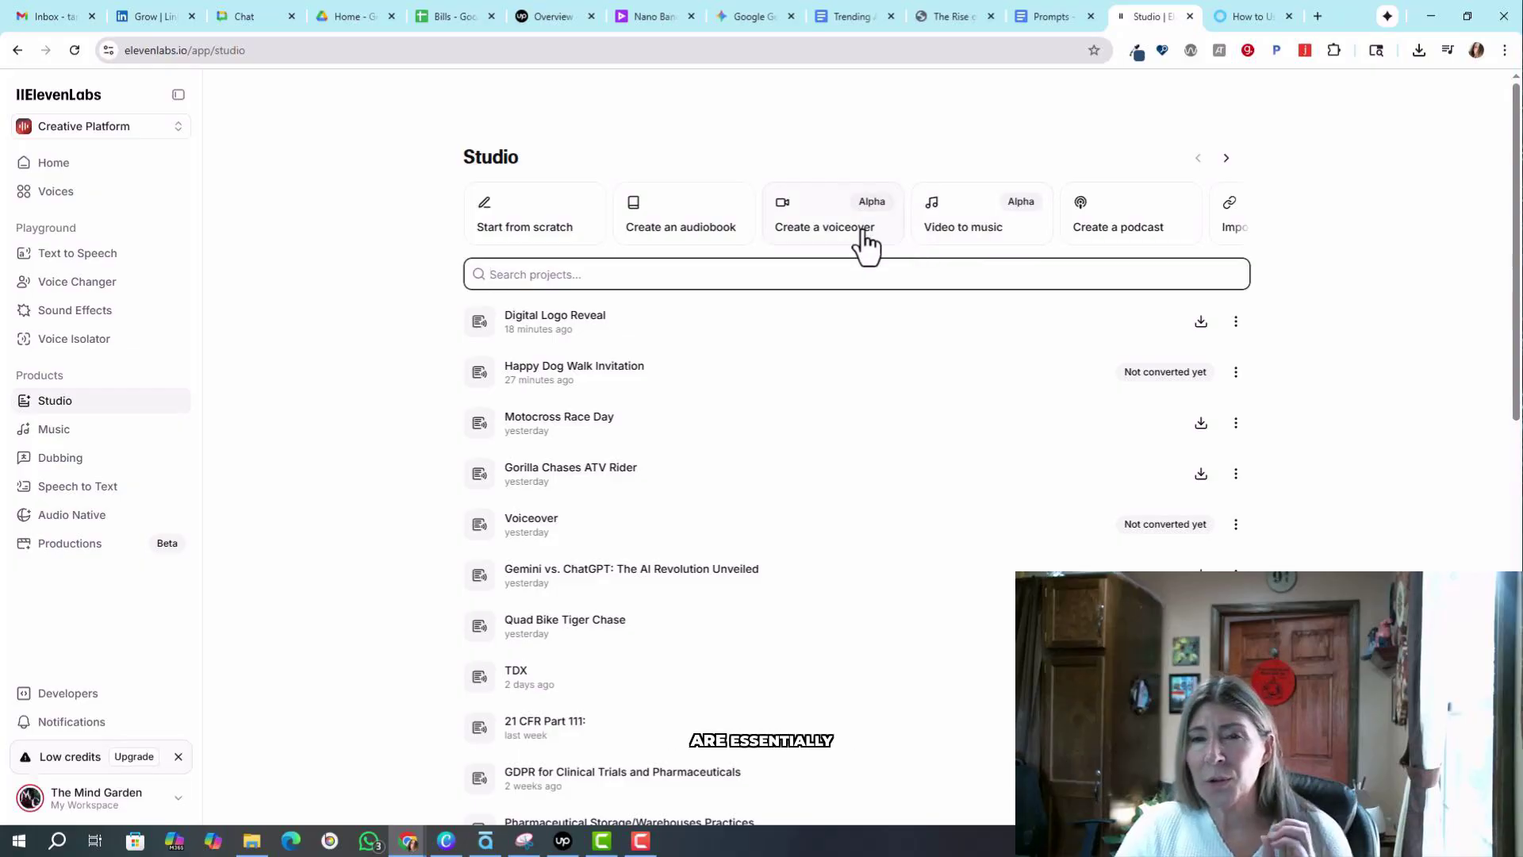
{"action": "left_click", "coordinate": [974, 226]}
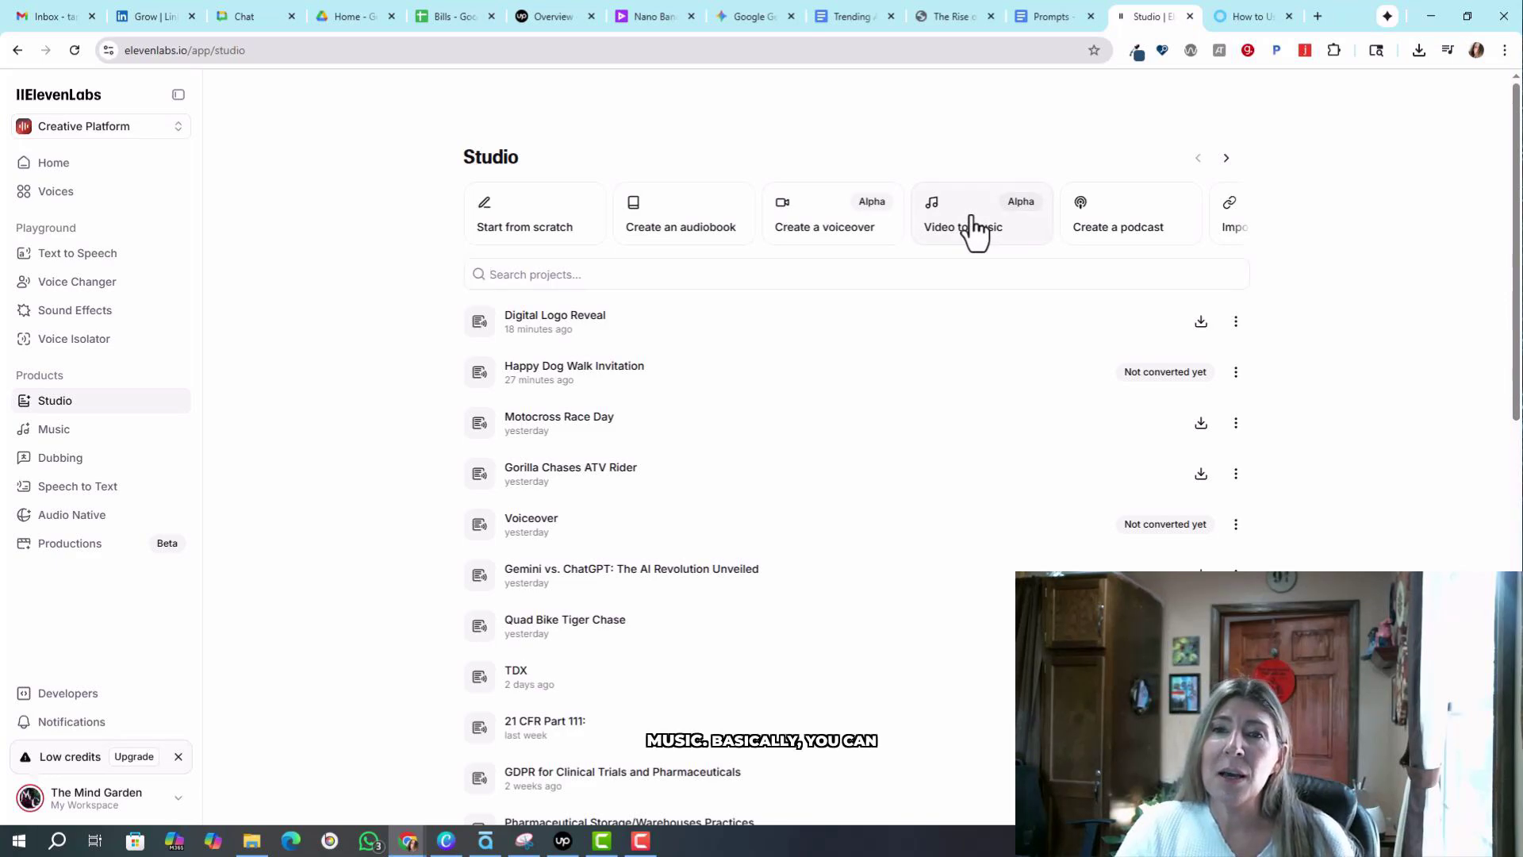
{"action": "left_click", "coordinate": [790, 472]}
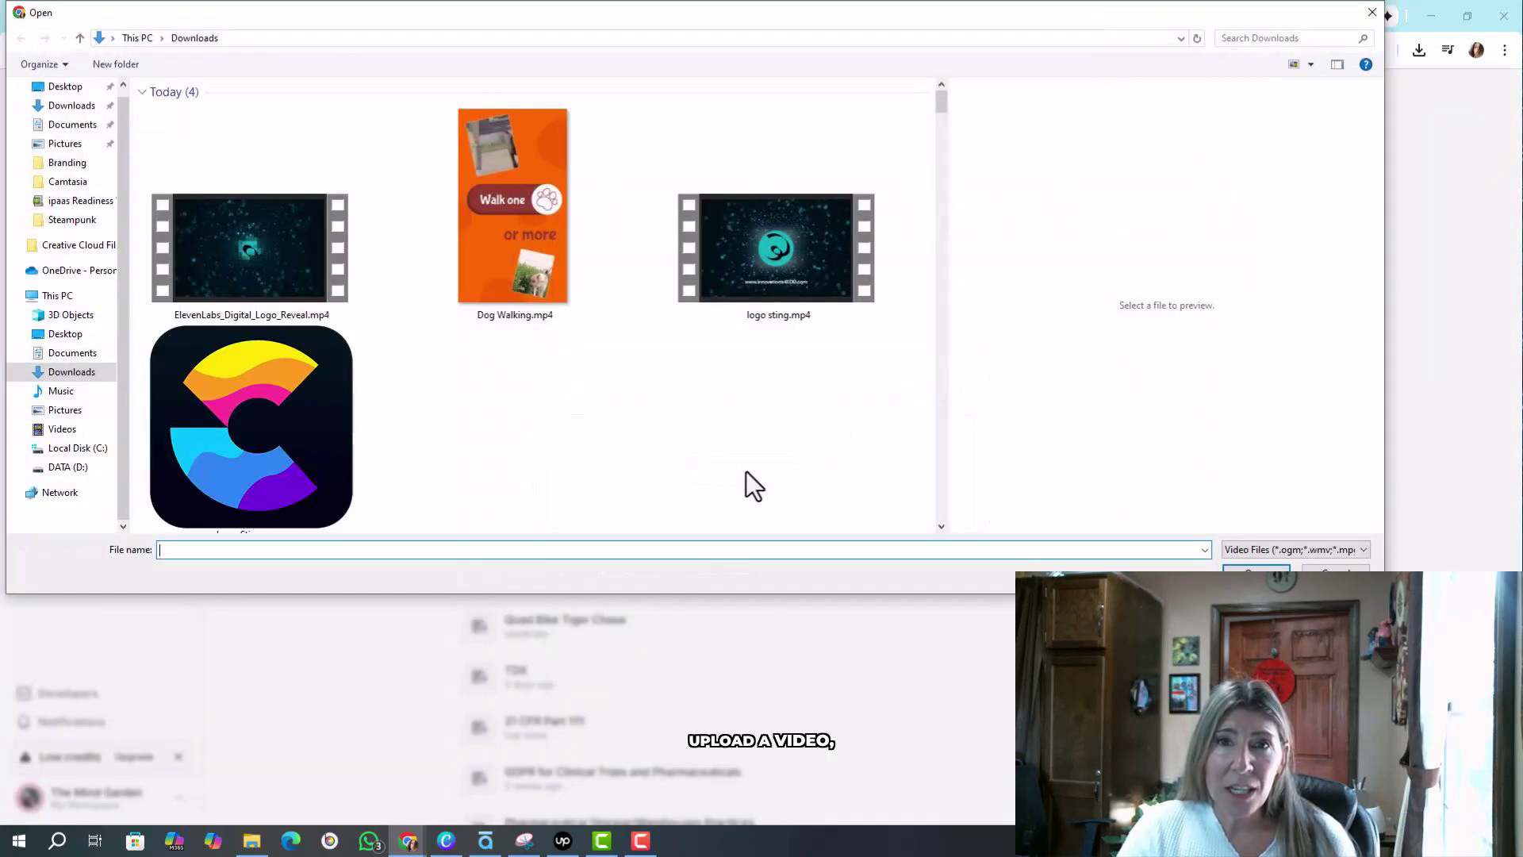
{"action": "left_click_drag", "start_coordinate": [938, 108], "coordinate": [921, 232]}
{"action": "left_click", "coordinate": [786, 340]}
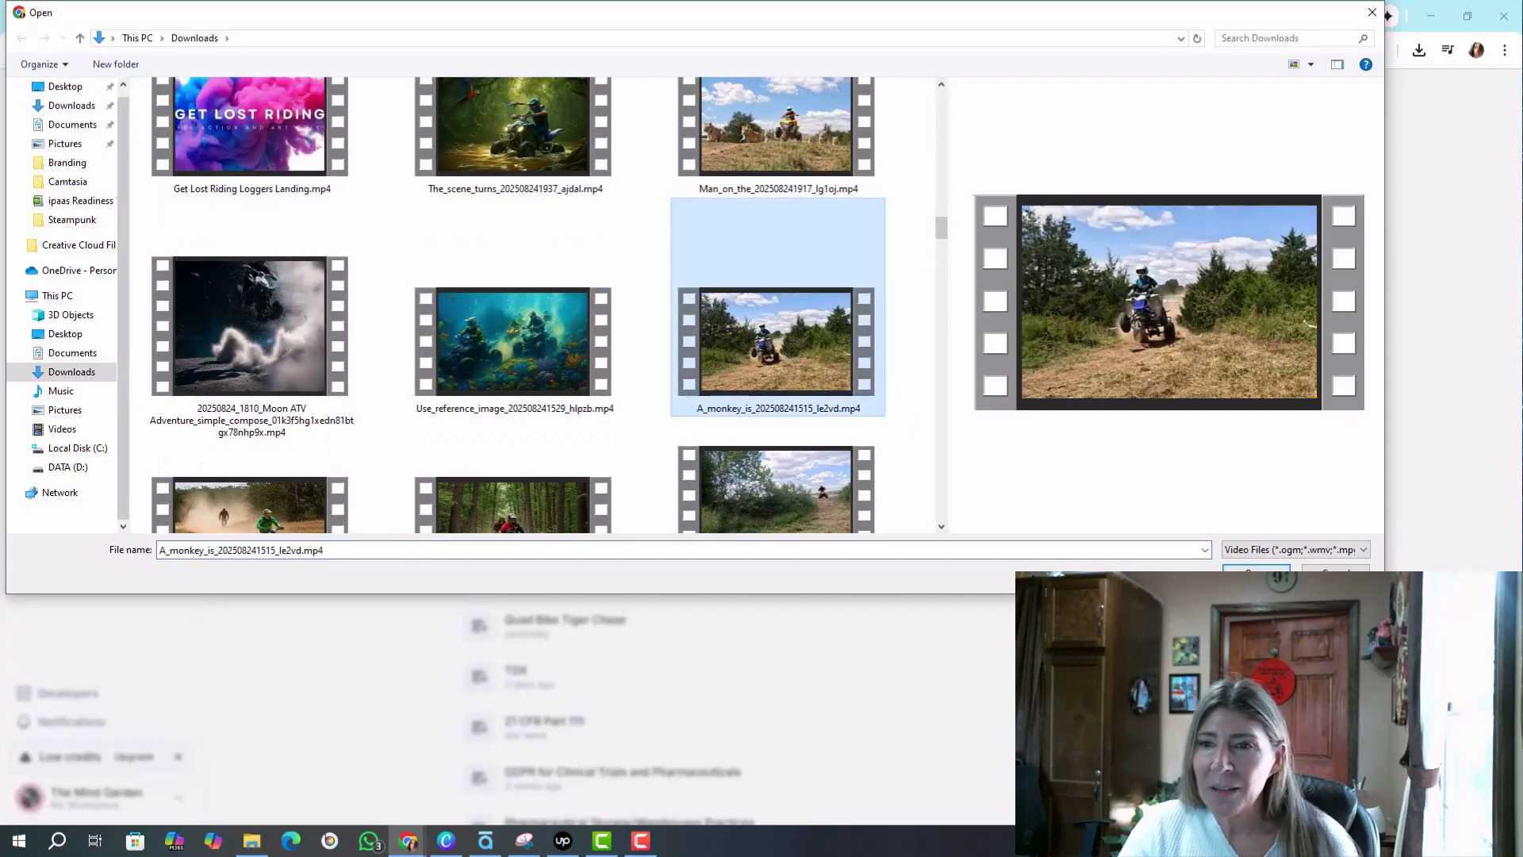
{"action": "key", "text": "Return"}
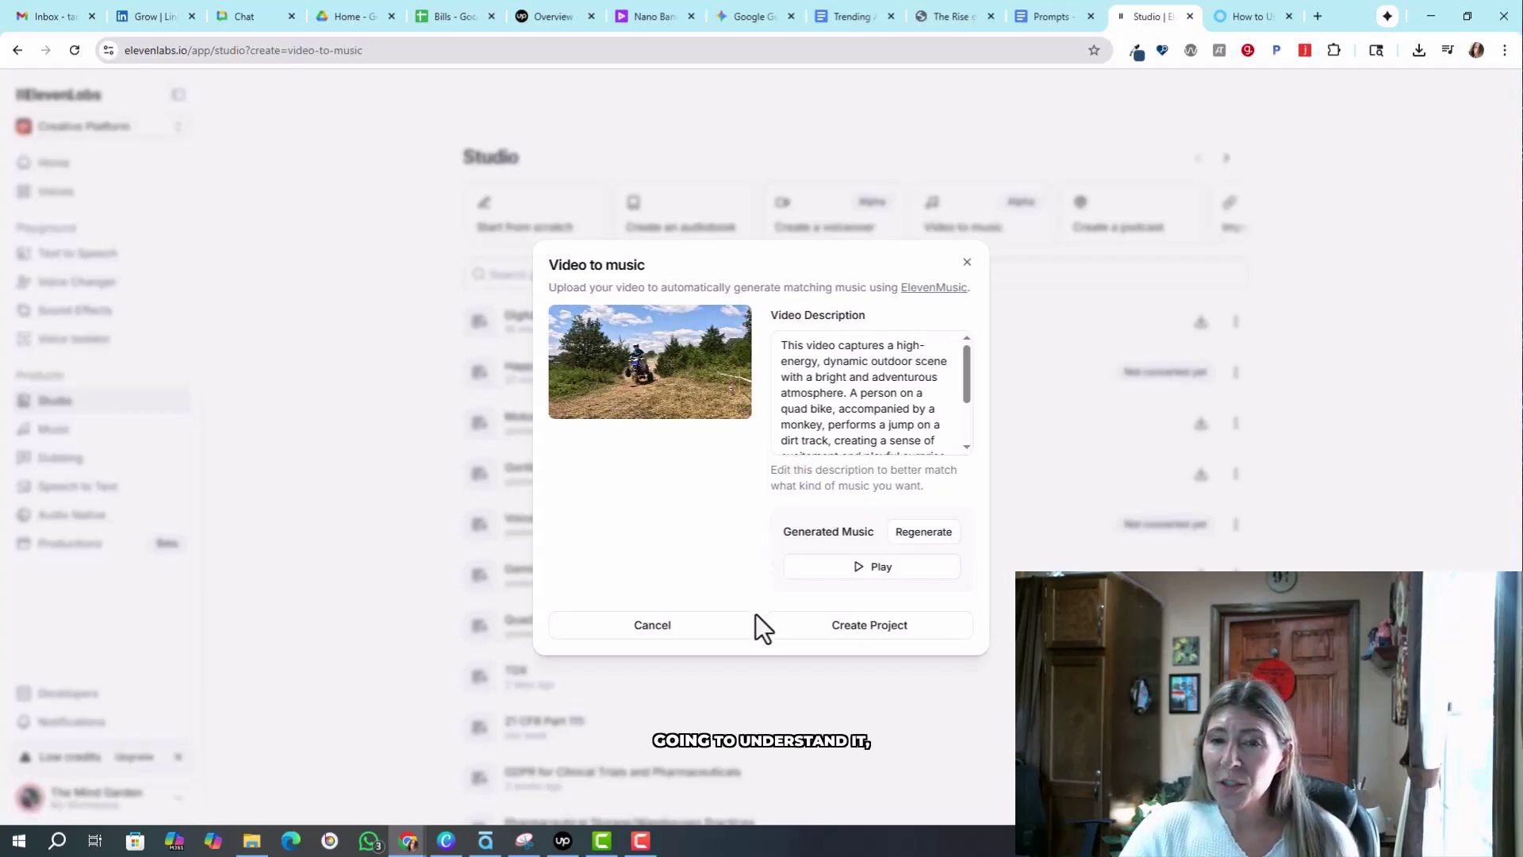
{"action": "left_click", "coordinate": [871, 634]}
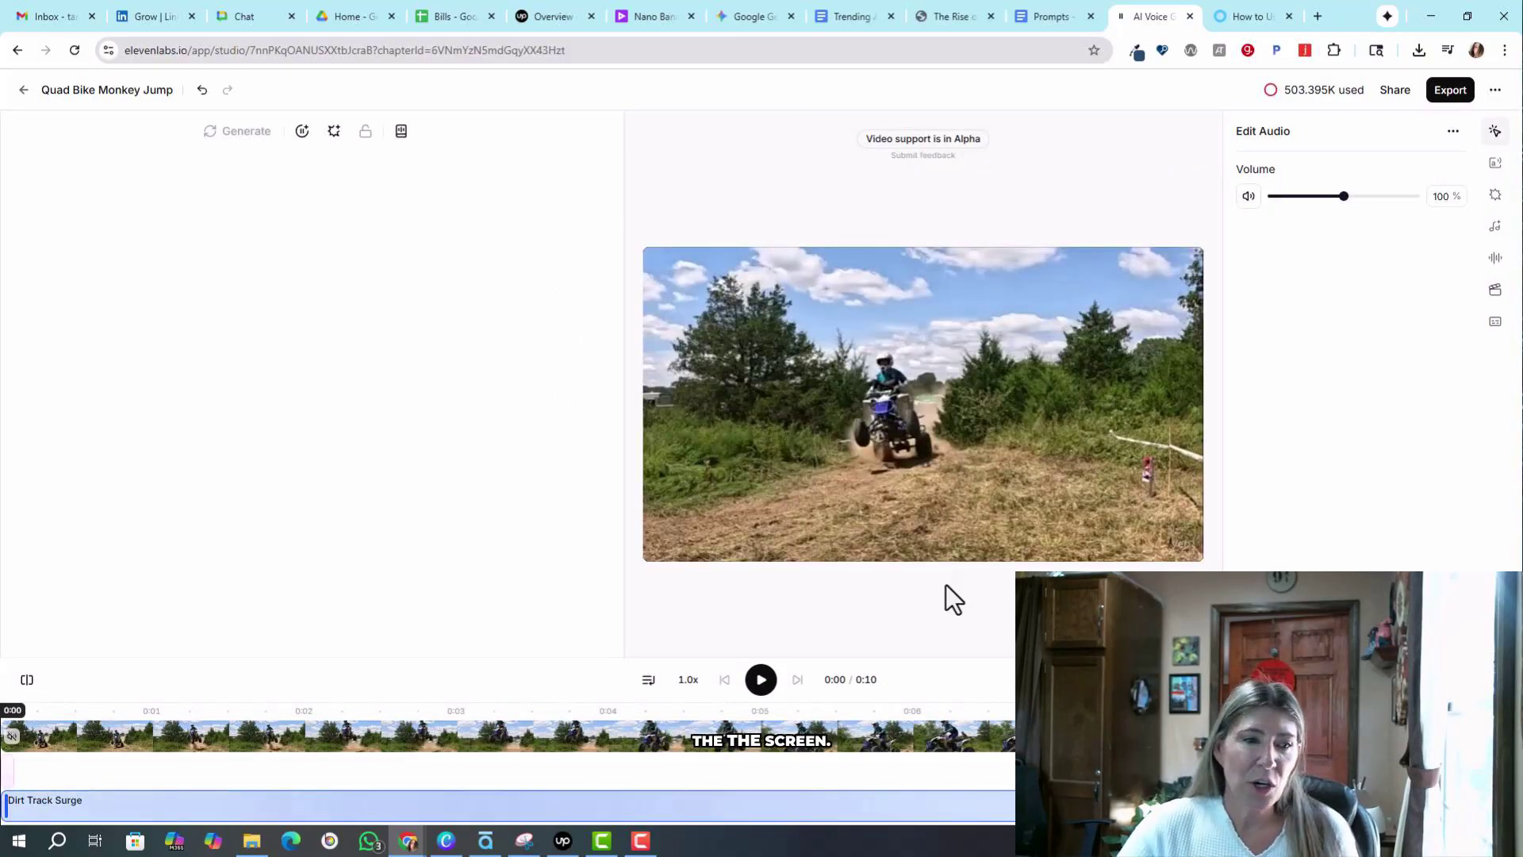
Play the quad bike video with its Dirt Track Surge music from near the beginning.
{"action": "left_click", "coordinate": [37, 712]}
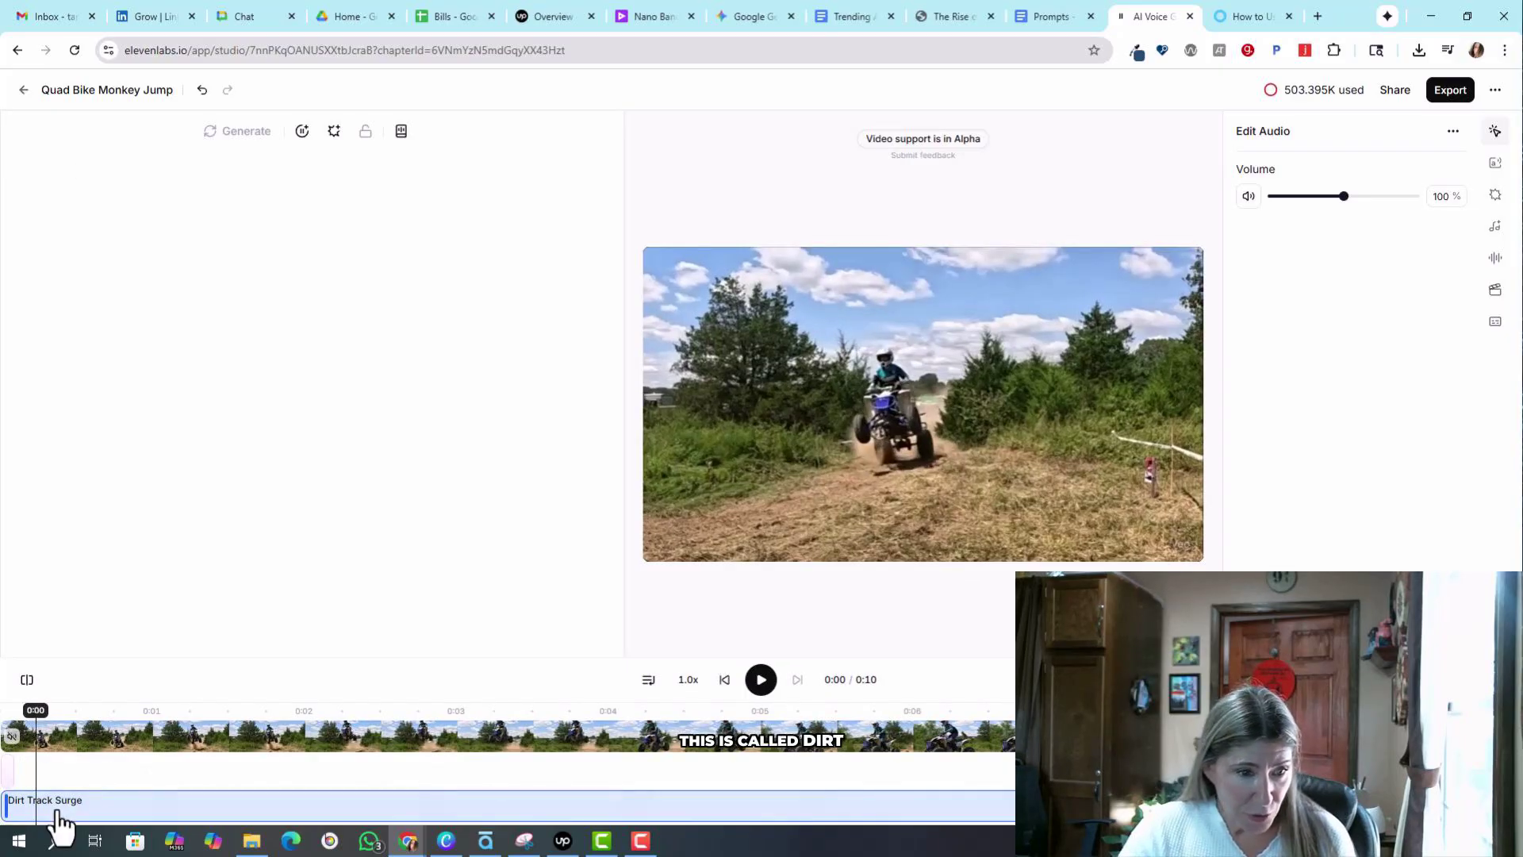
{"action": "left_click", "coordinate": [759, 683]}
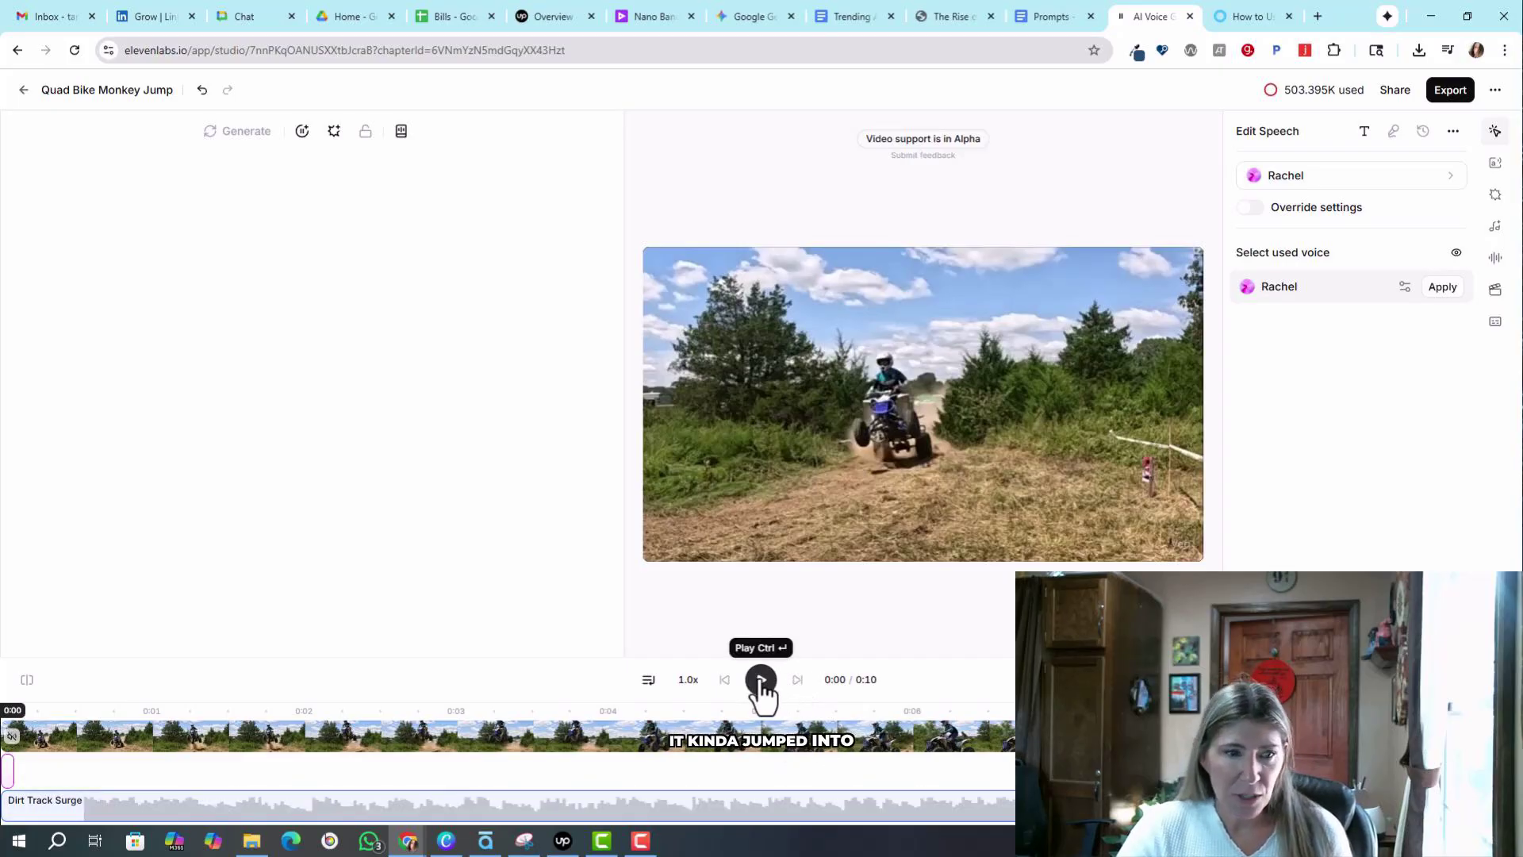
{"action": "left_click", "coordinate": [41, 711]}
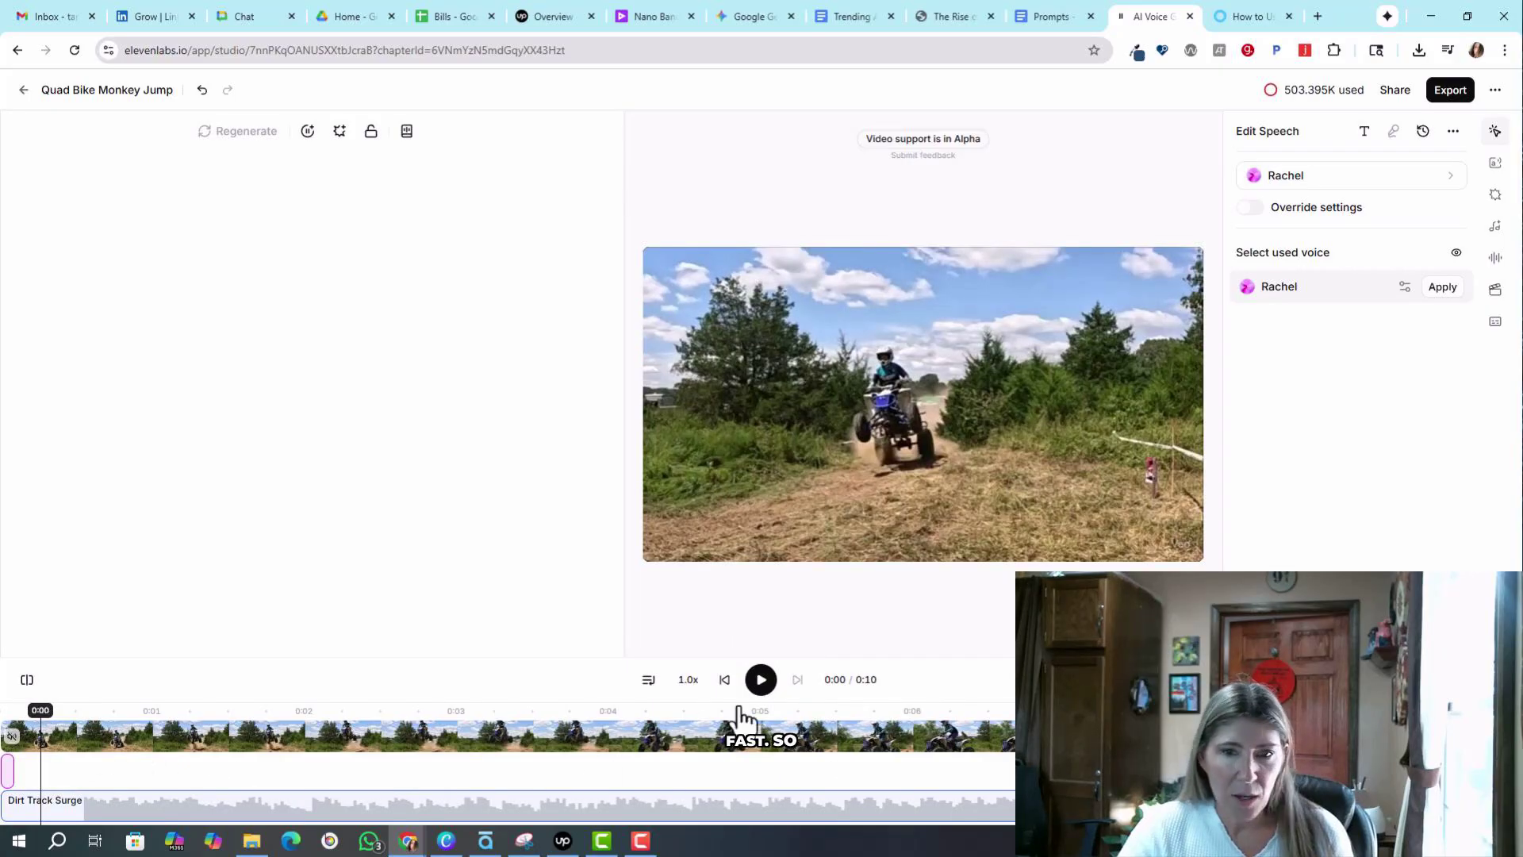
{"action": "left_click", "coordinate": [761, 680]}
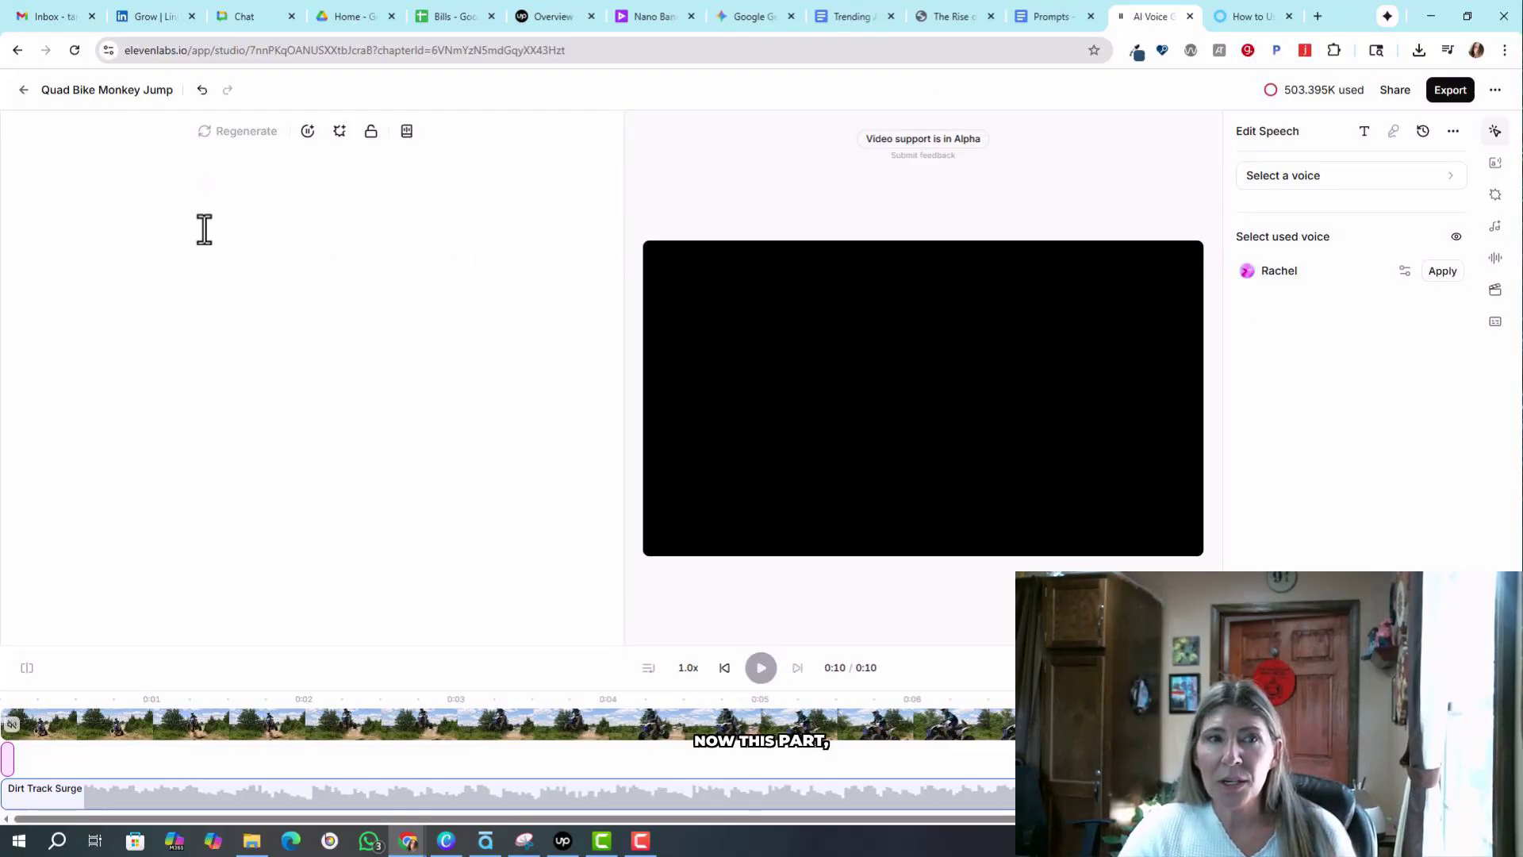
Try to start a plain Text block in the empty script area of the quad bike project.
{"action": "left_click", "coordinate": [108, 724]}
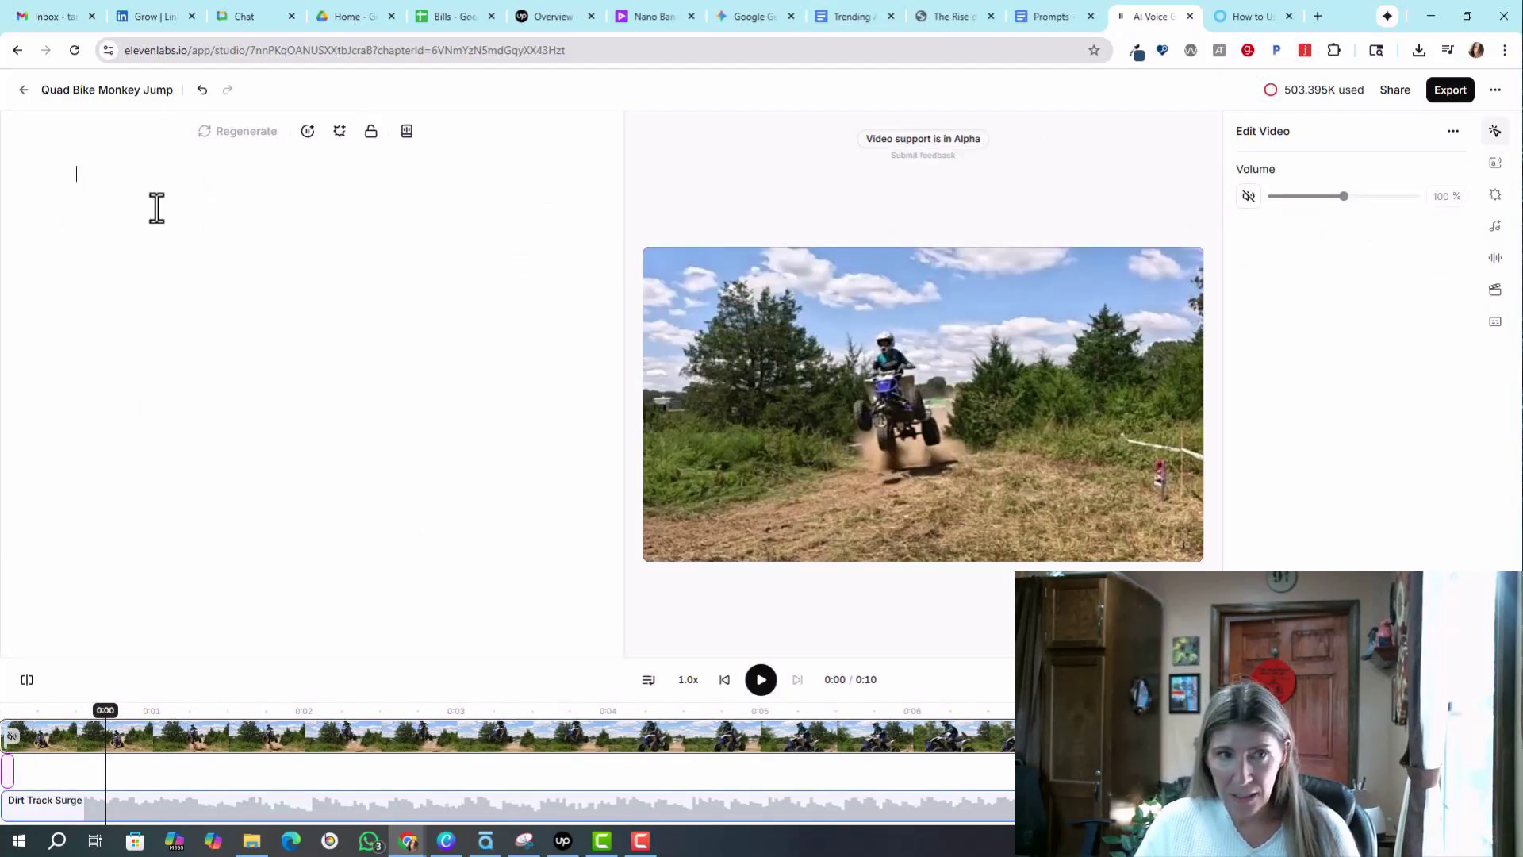
{"action": "left_click", "coordinate": [193, 207]}
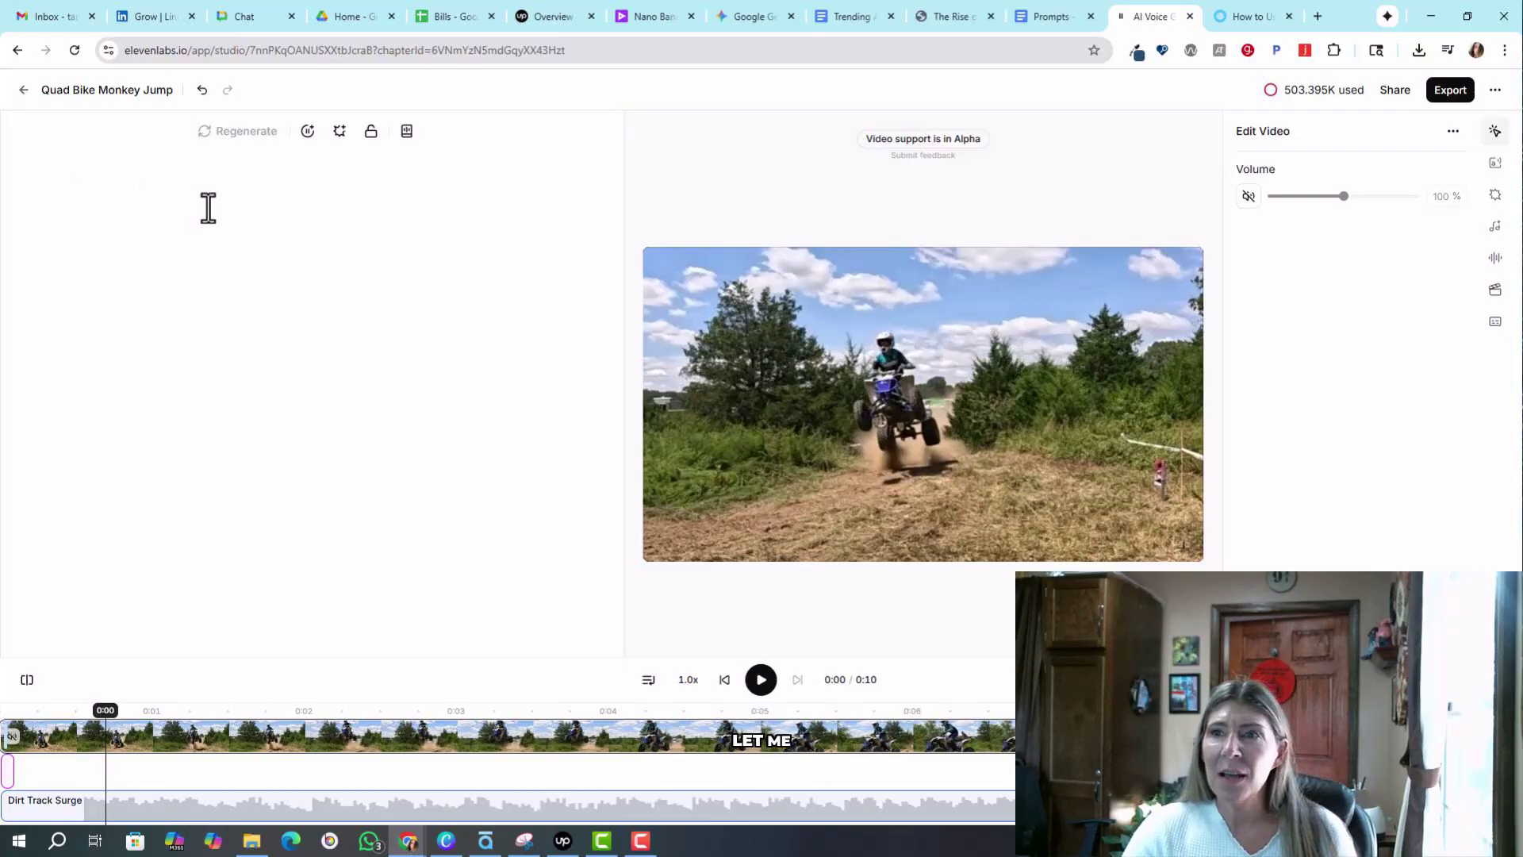
{"action": "left_click", "coordinate": [1495, 163]}
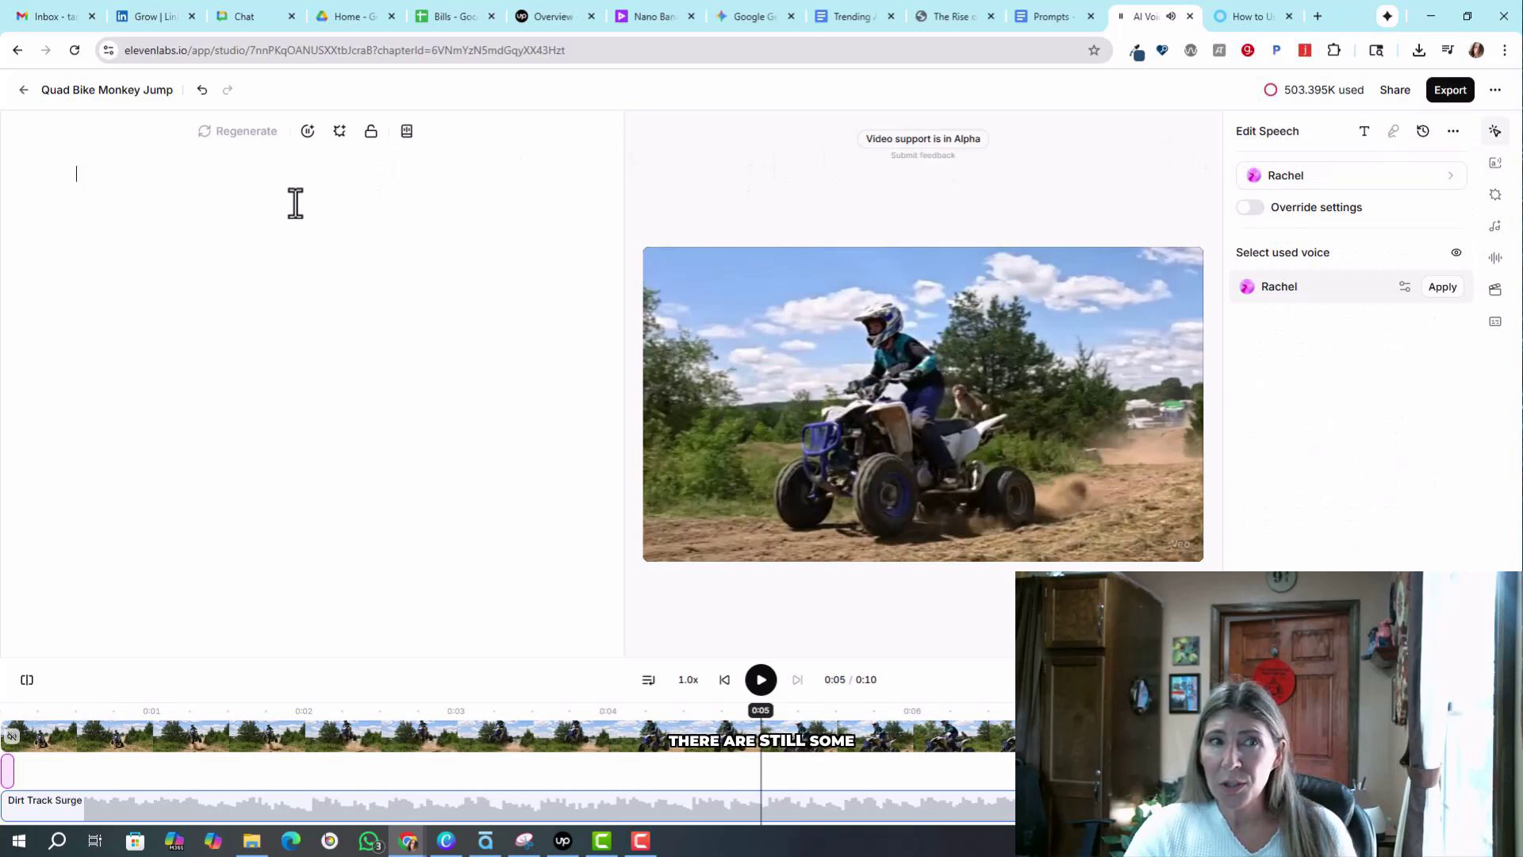
{"action": "left_click", "coordinate": [1365, 133]}
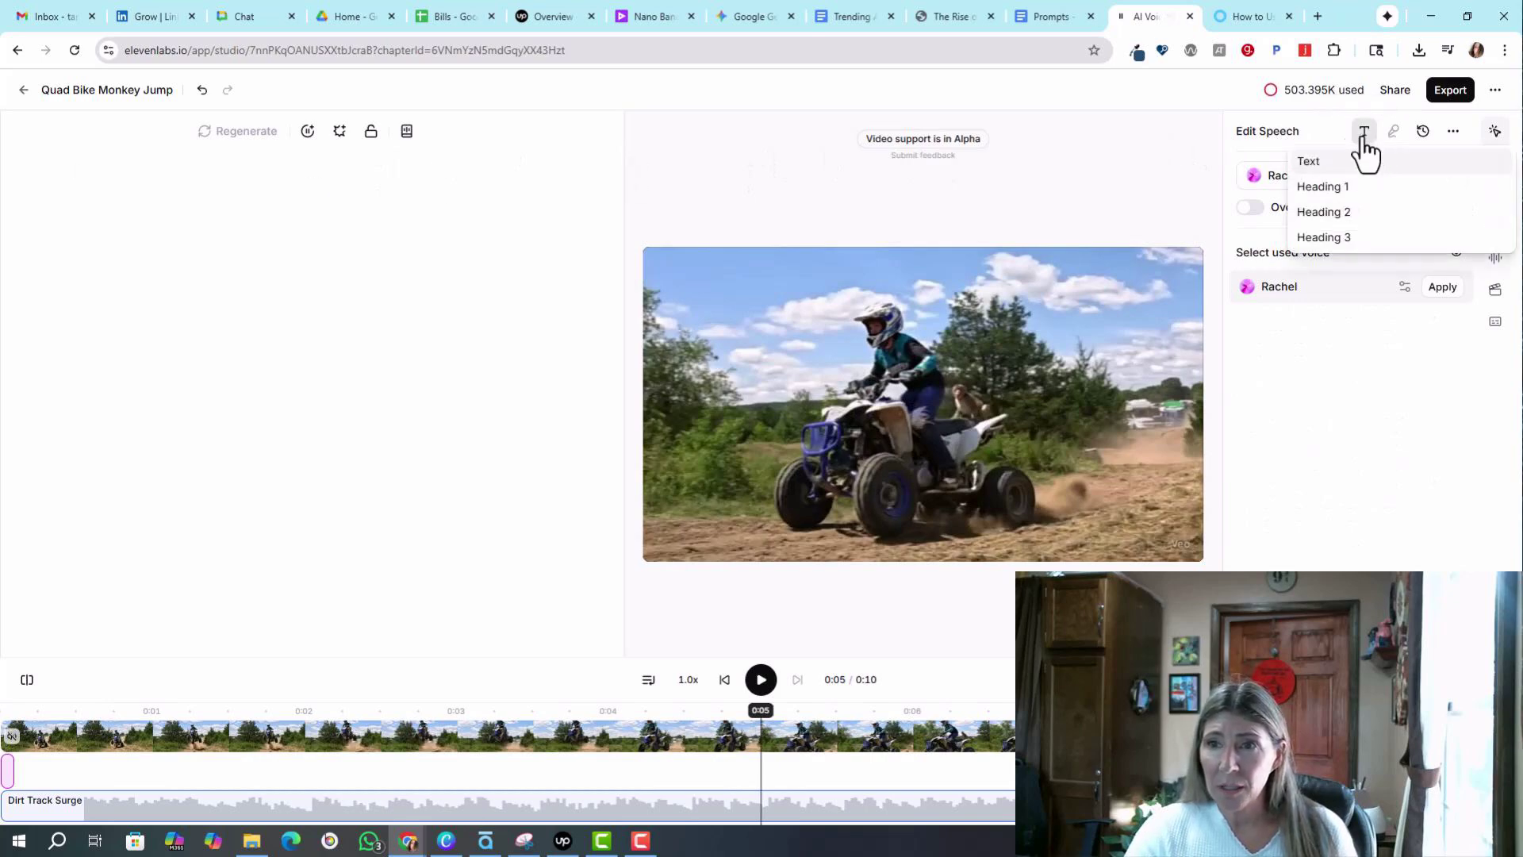
{"action": "left_click", "coordinate": [1310, 163]}
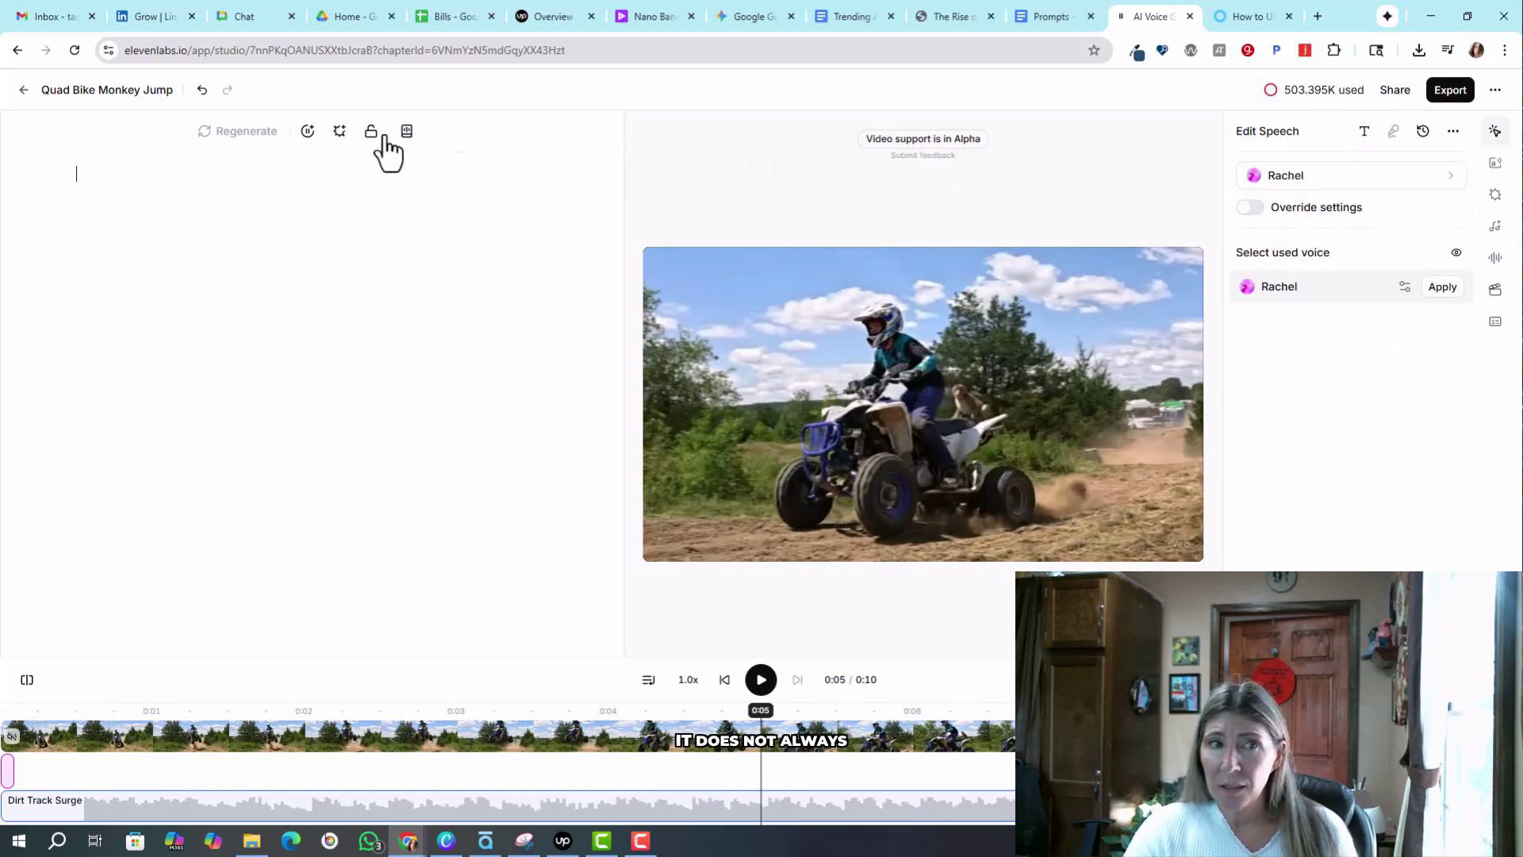
{"action": "left_click", "coordinate": [256, 188]}
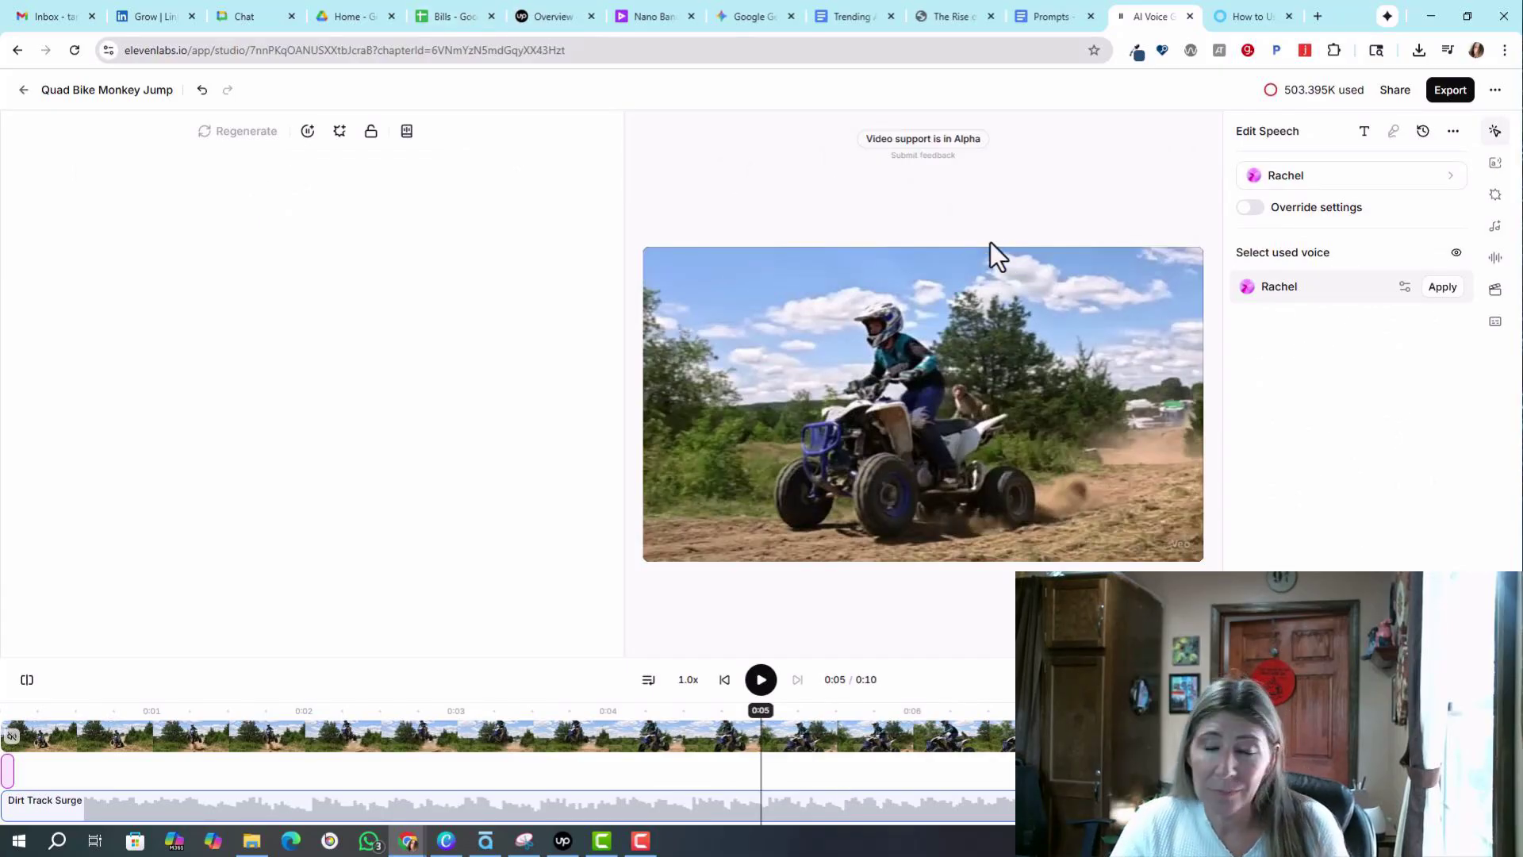
Browse the text-to-speech history and preview one of the earlier voice samples.
{"action": "left_click", "coordinate": [1496, 165]}
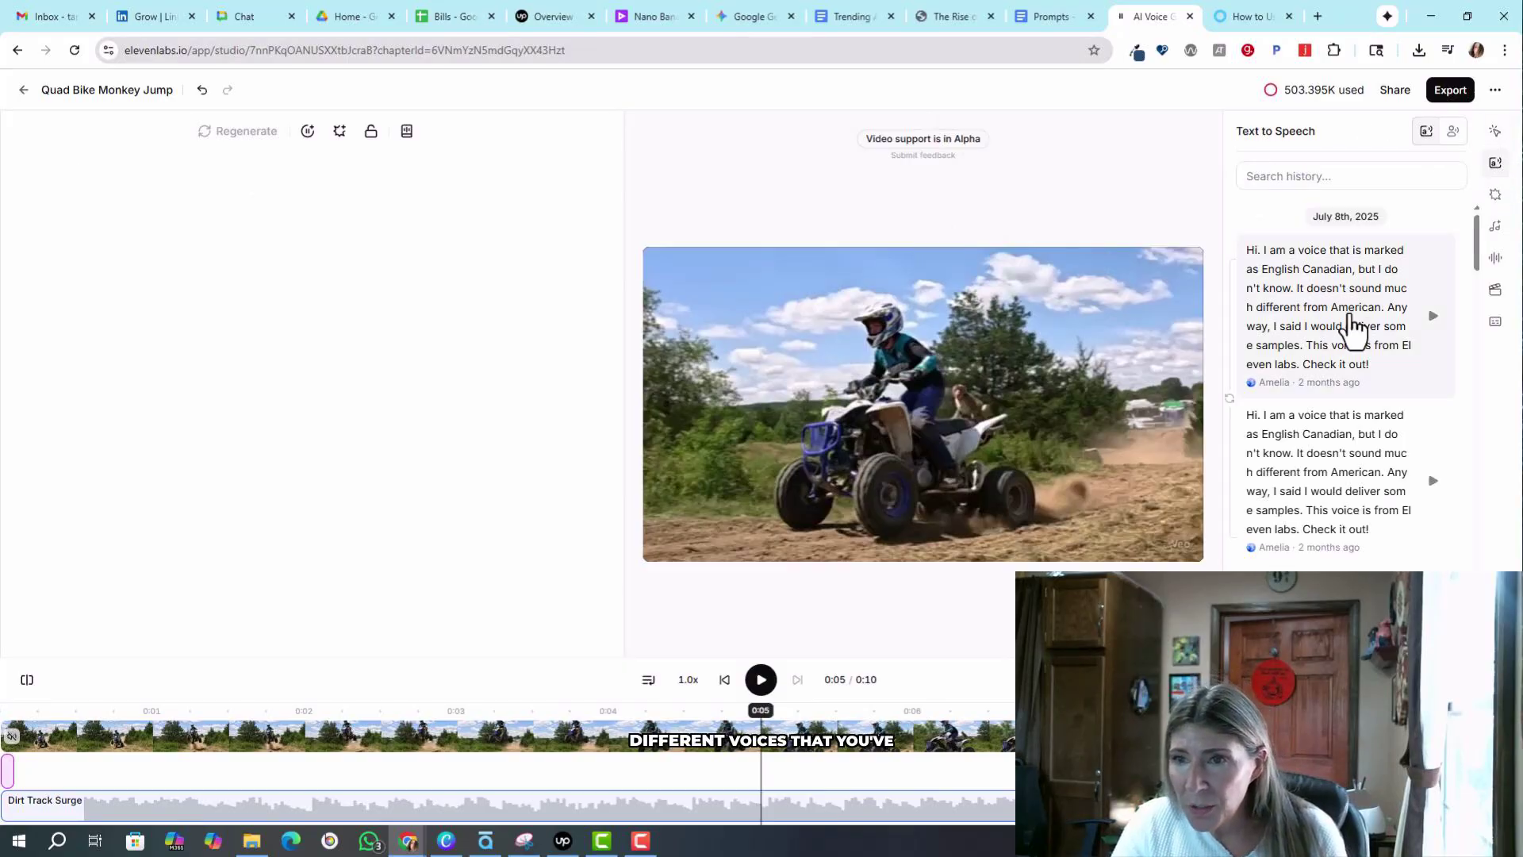
{"action": "left_click_drag", "start_coordinate": [1478, 242], "coordinate": [1470, 331]}
{"action": "left_click", "coordinate": [1435, 246]}
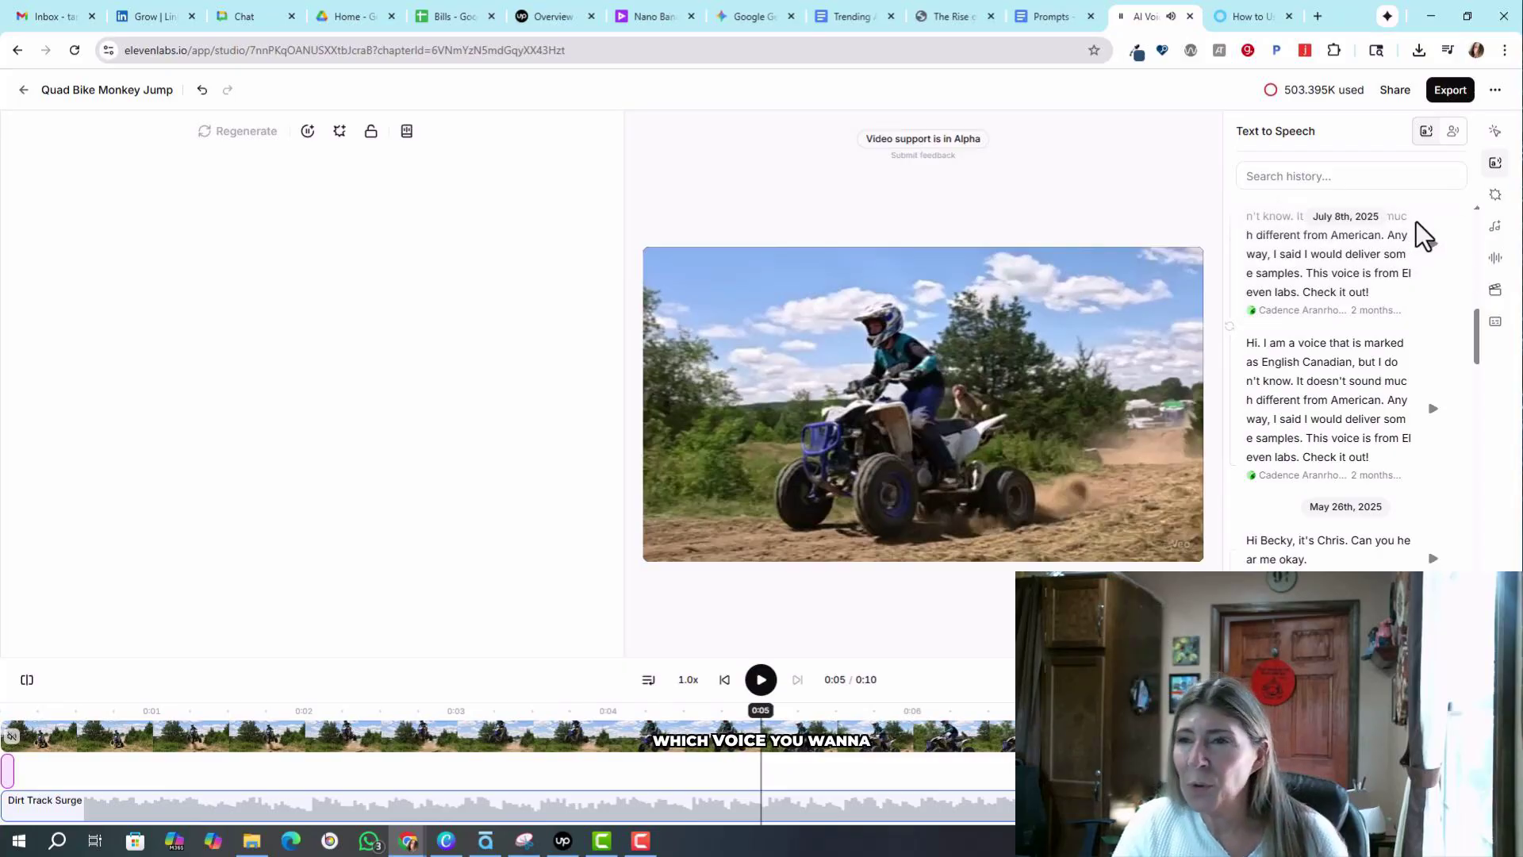
Generate a sound effect from the description "monkey to squeek".
{"action": "left_click", "coordinate": [1495, 197]}
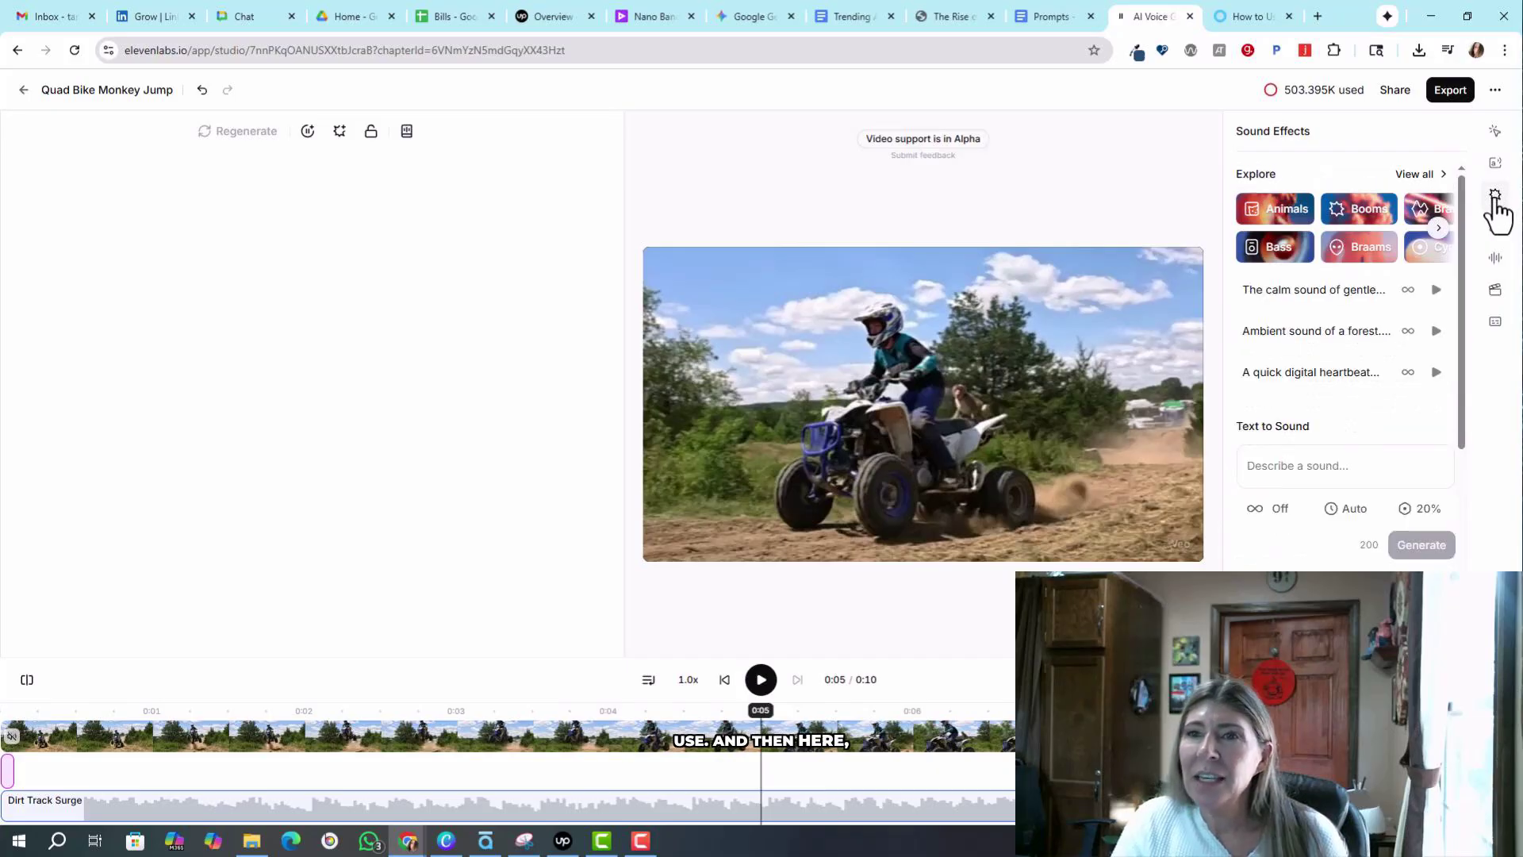
{"action": "left_click", "coordinate": [1312, 469]}
{"action": "type", "text": "monkey to squeek"}
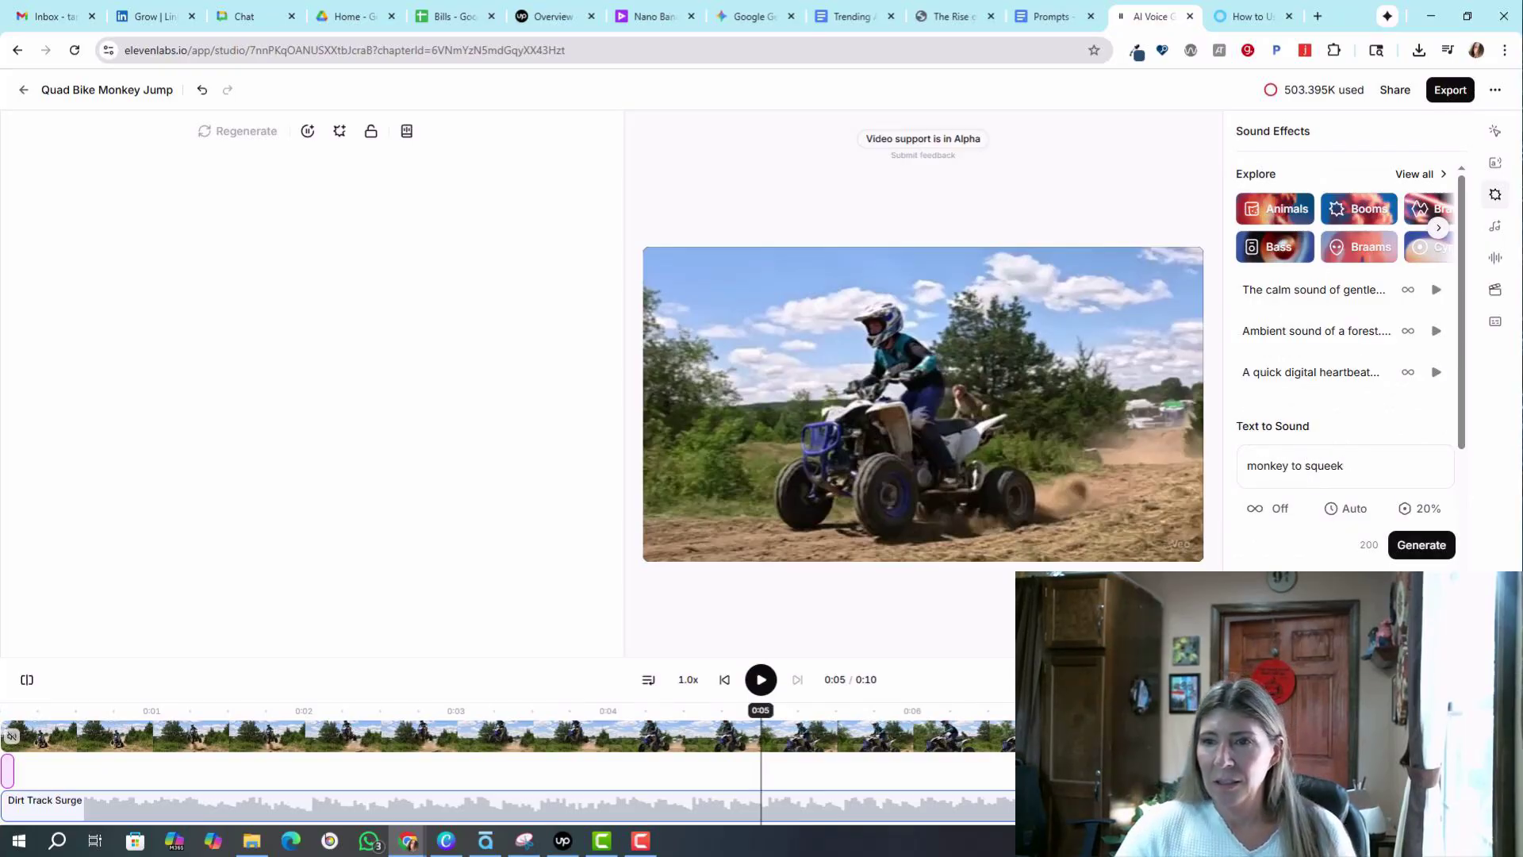
{"action": "left_click", "coordinate": [1426, 545]}
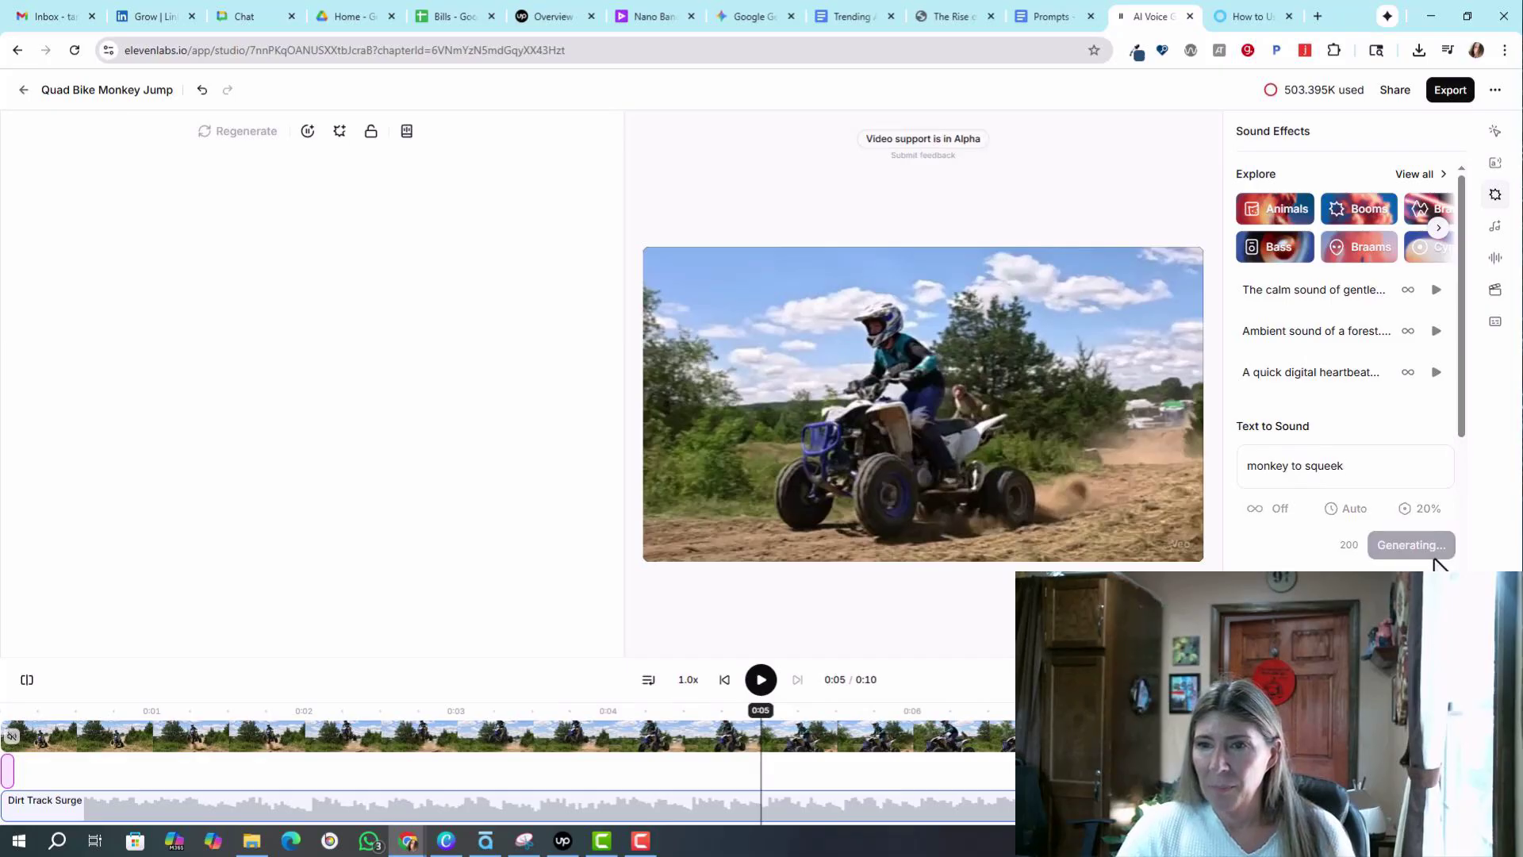
Preview the generated monkey sound samples and add Sample 2 to the timeline at 0:05.
{"action": "left_click_drag", "start_coordinate": [1463, 357], "coordinate": [1486, 482]}
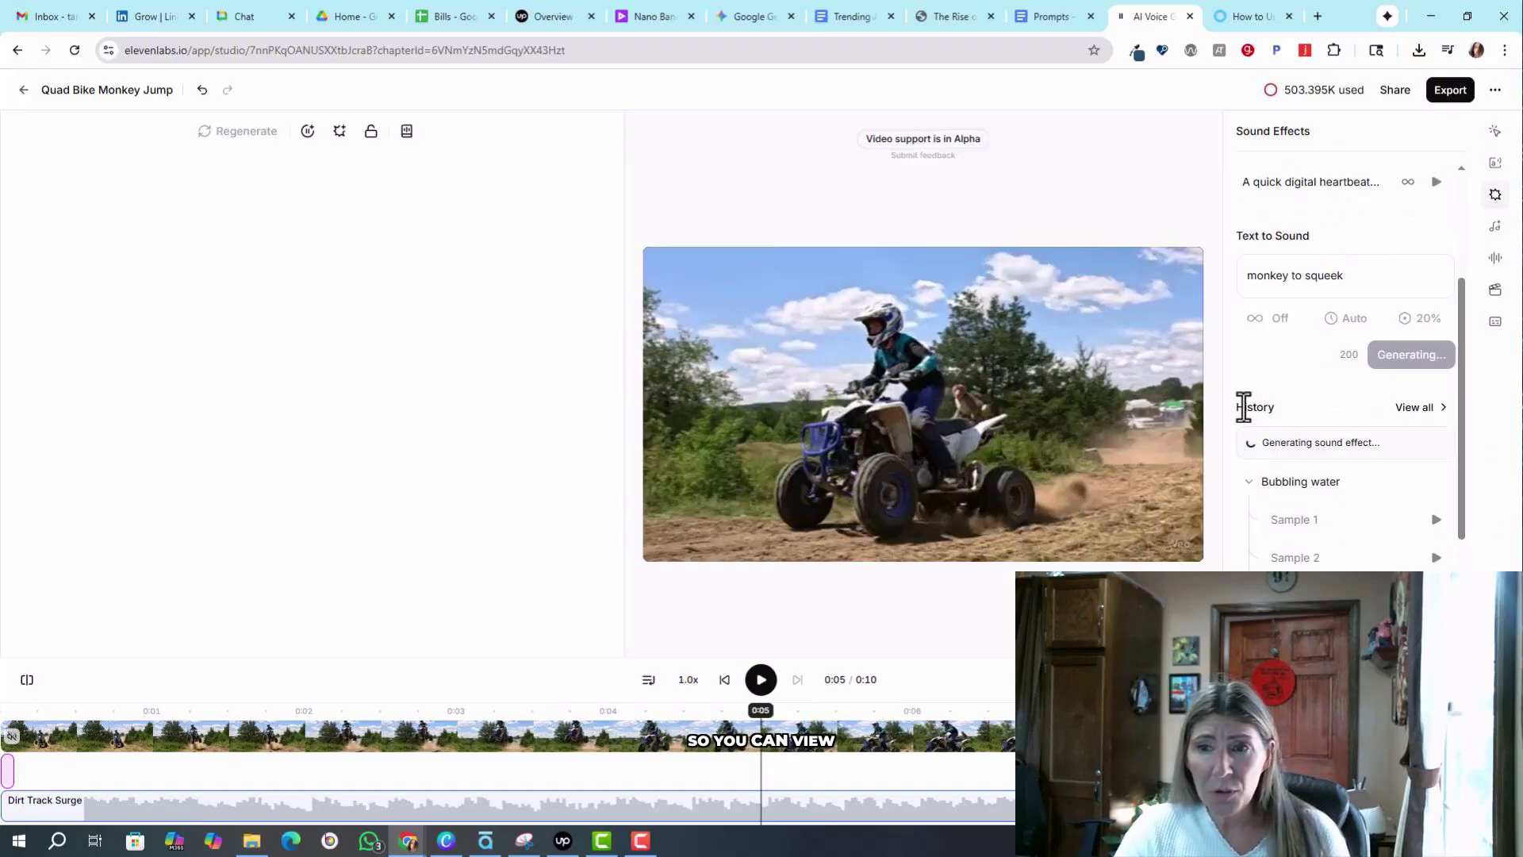
{"action": "left_click_drag", "start_coordinate": [1463, 383], "coordinate": [1468, 344]}
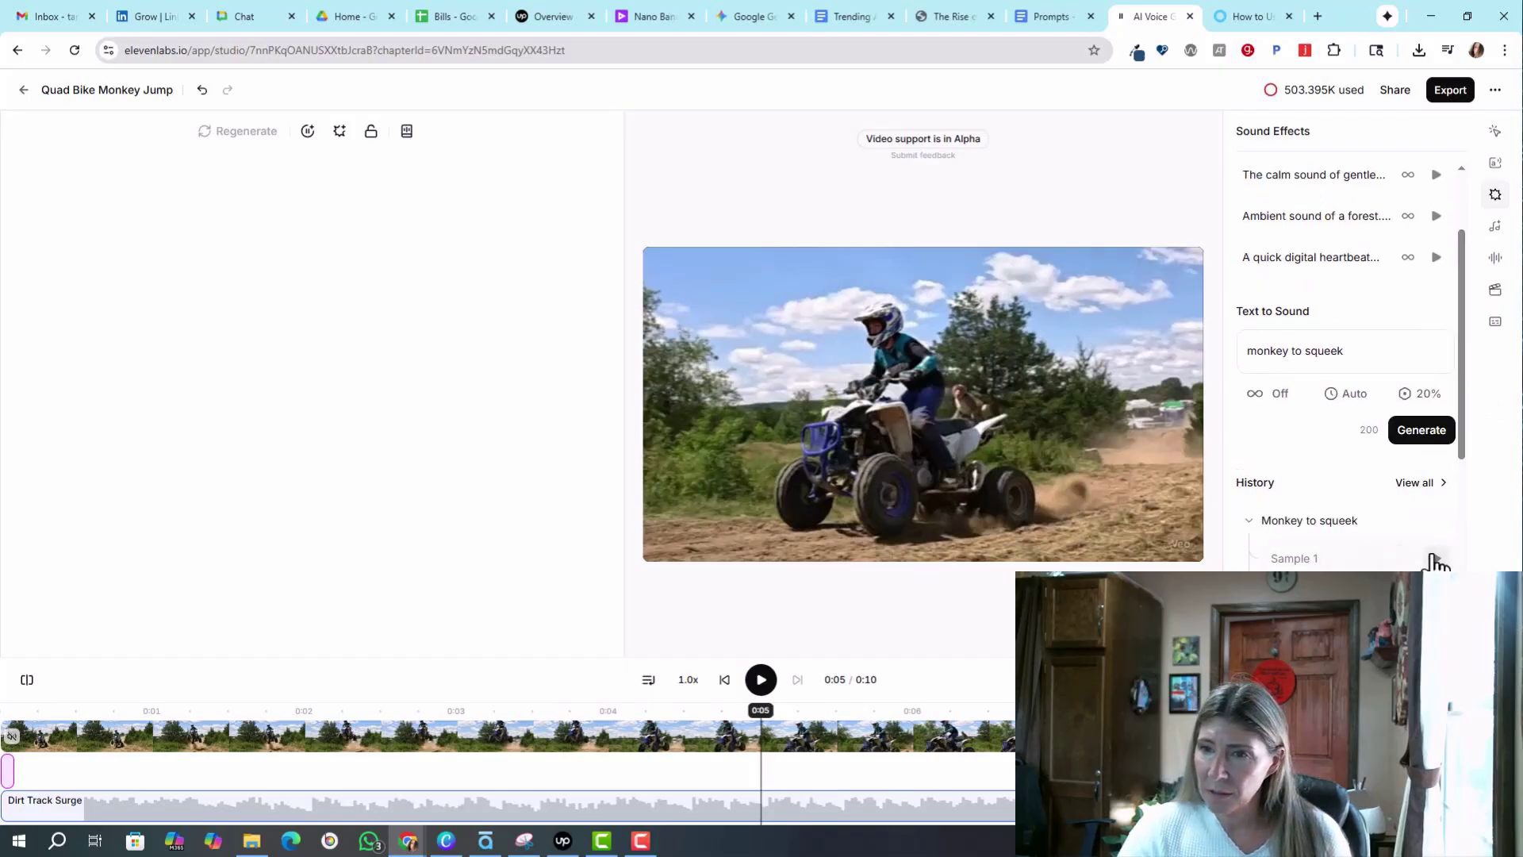
{"action": "left_click_drag", "start_coordinate": [1465, 426], "coordinate": [1459, 471]}
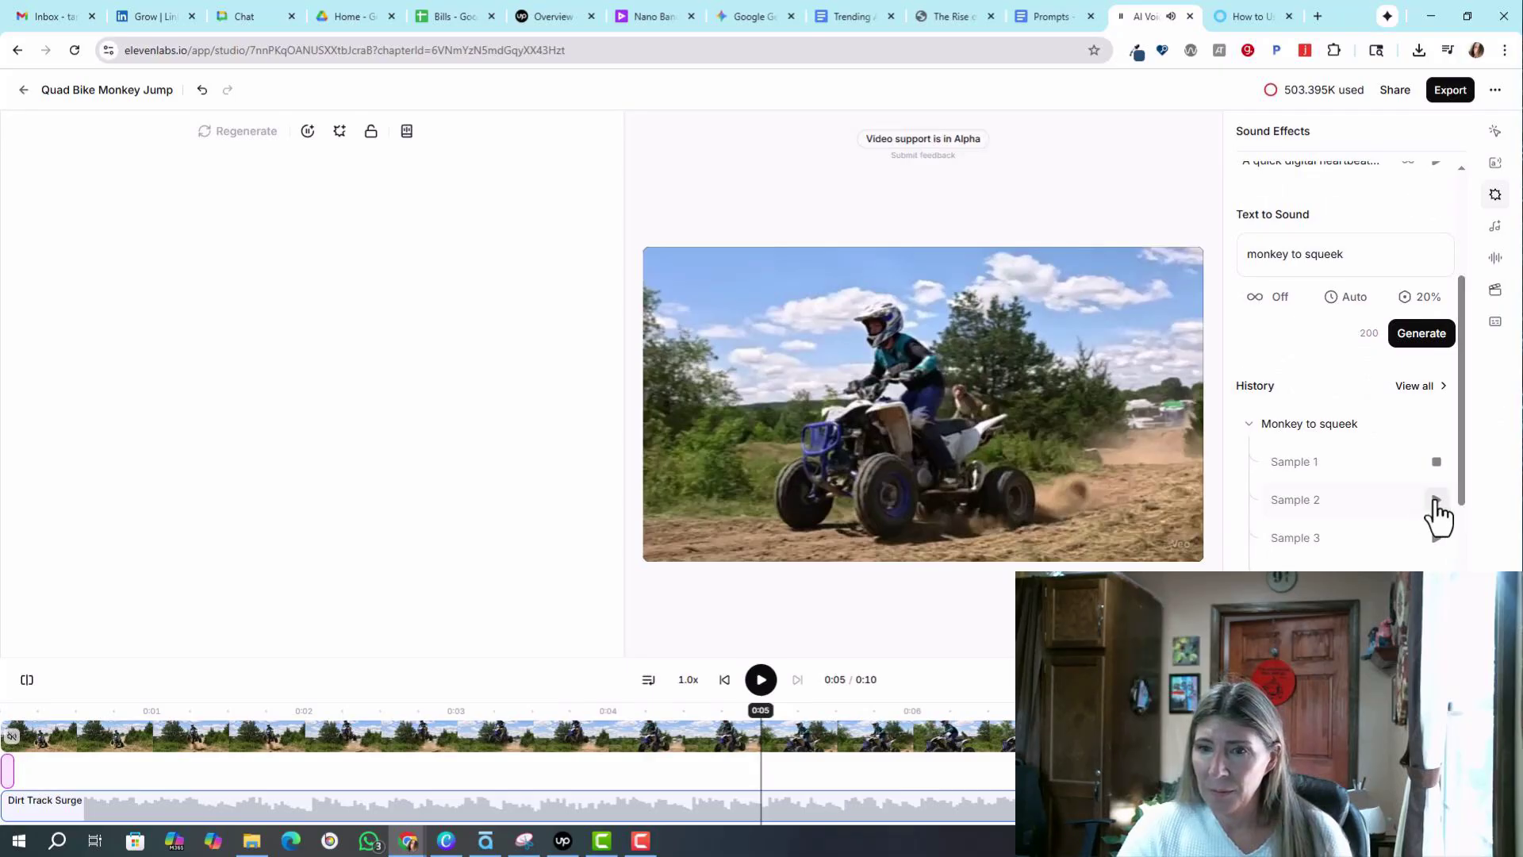
{"action": "left_click", "coordinate": [1315, 505]}
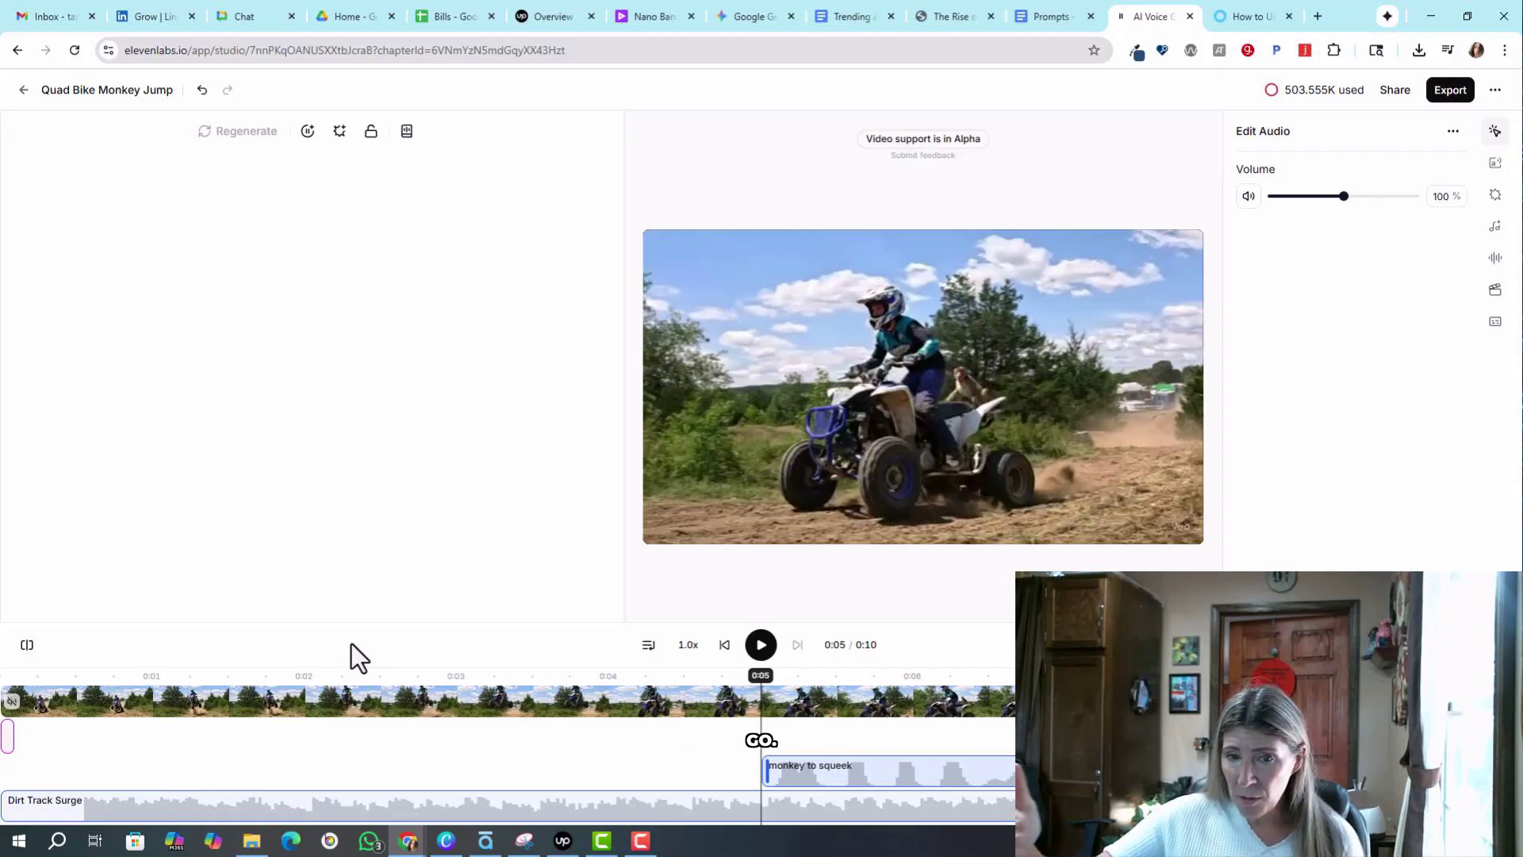
Check the quad bike's jump in the video and move the monkey sound clip to start at about 0:04.
{"action": "left_click", "coordinate": [629, 689]}
{"action": "left_click", "coordinate": [492, 691]}
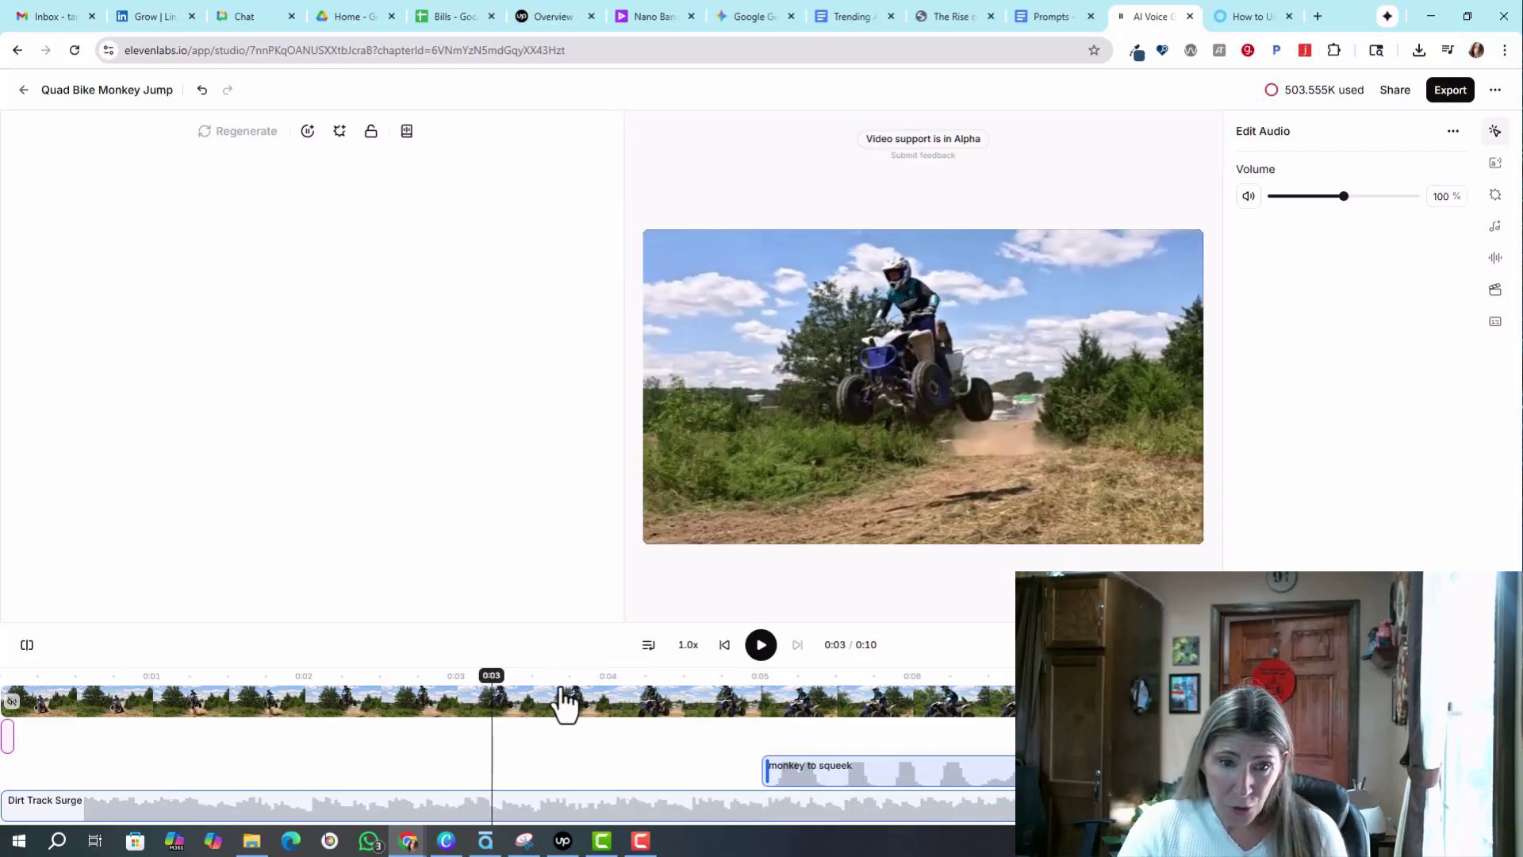
{"action": "left_click", "coordinate": [367, 690]}
{"action": "left_click", "coordinate": [500, 692]}
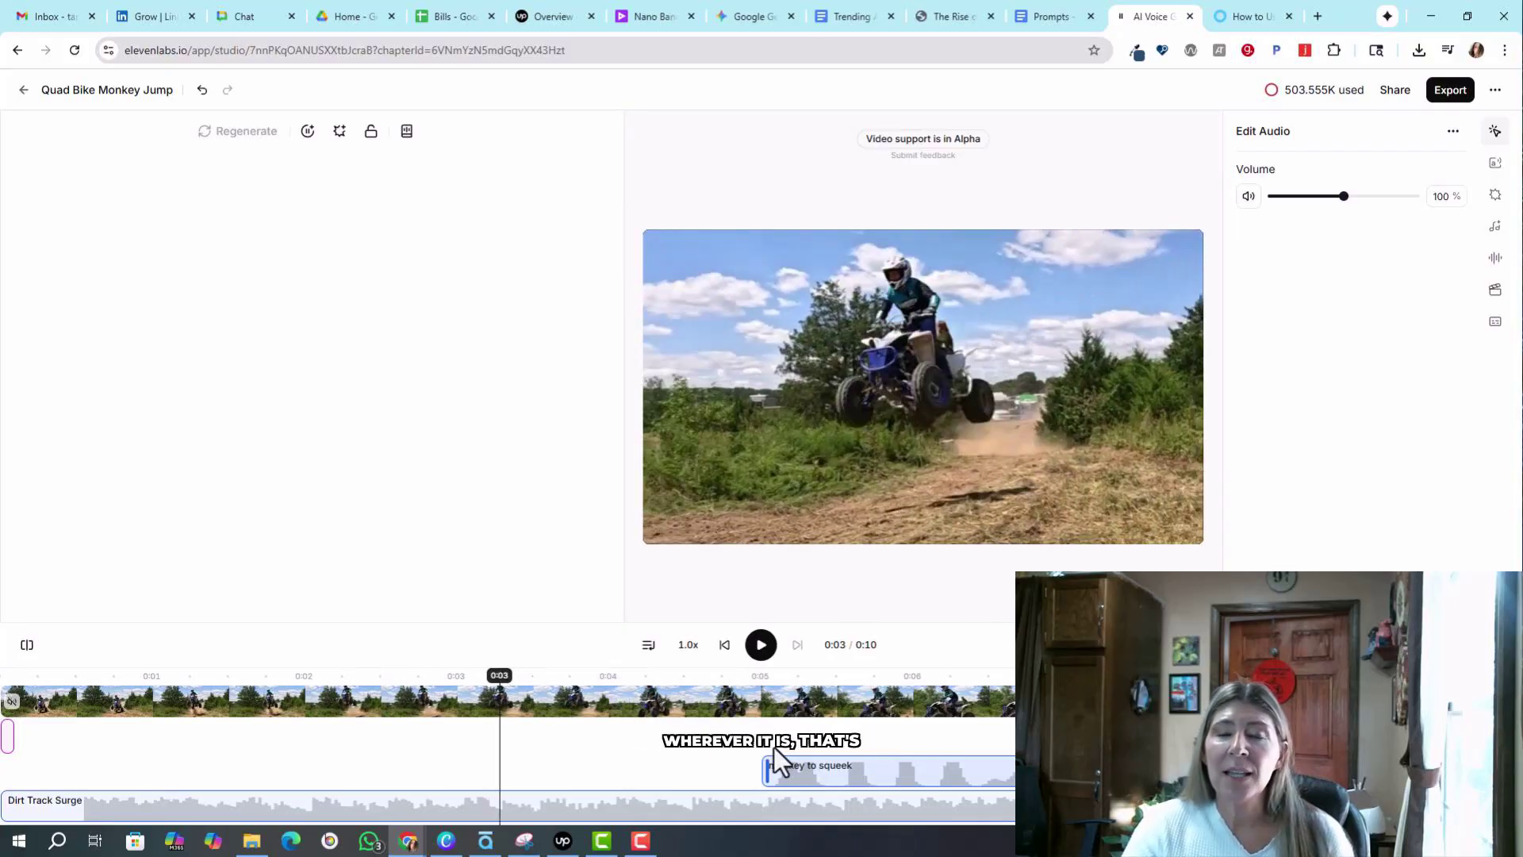
{"action": "left_click", "coordinate": [837, 778]}
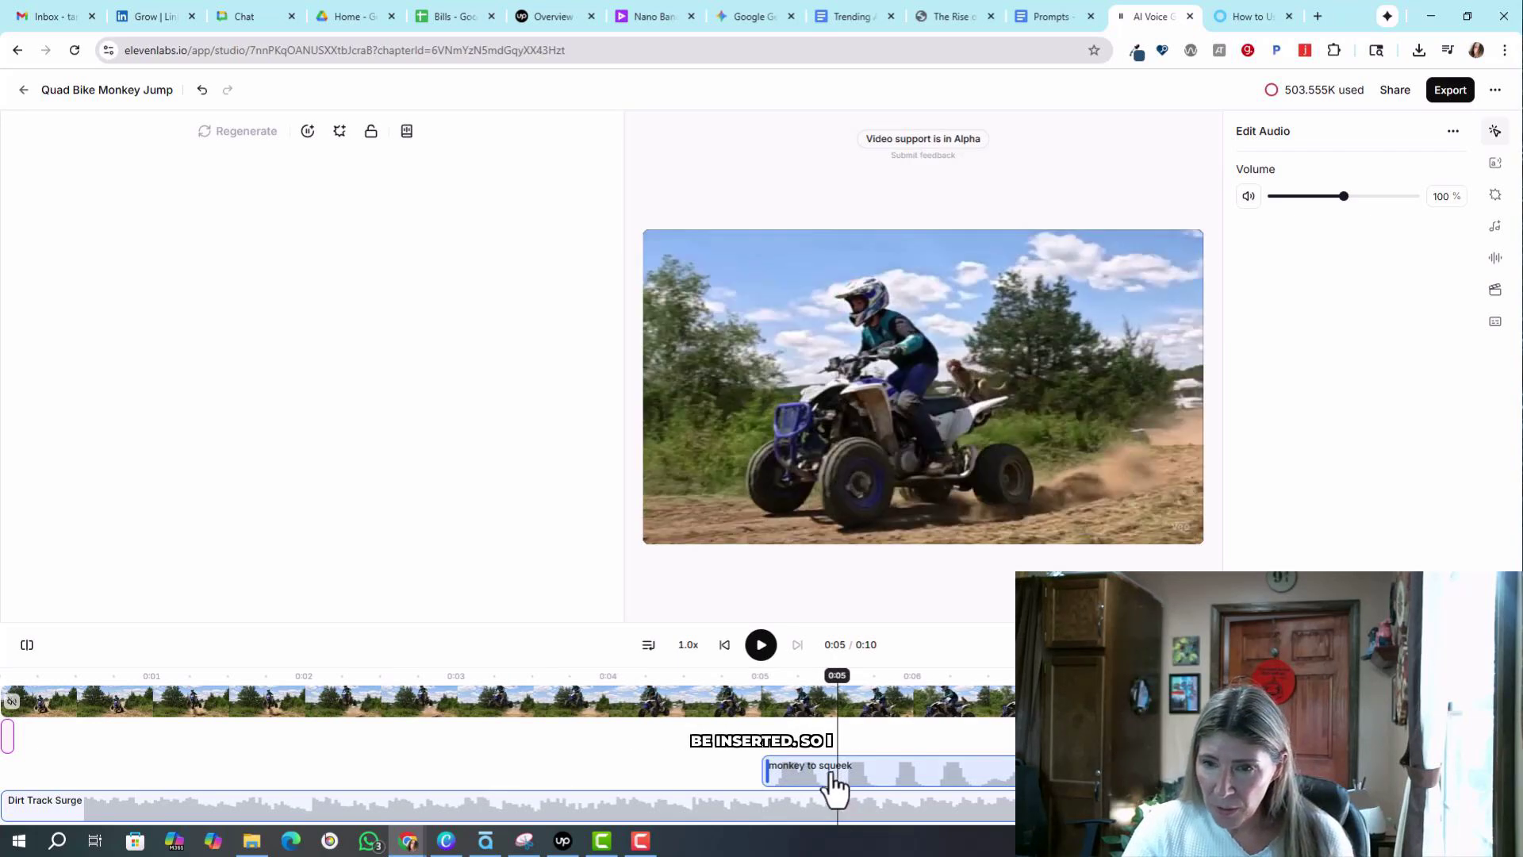
{"action": "left_click_drag", "start_coordinate": [833, 776], "coordinate": [687, 766]}
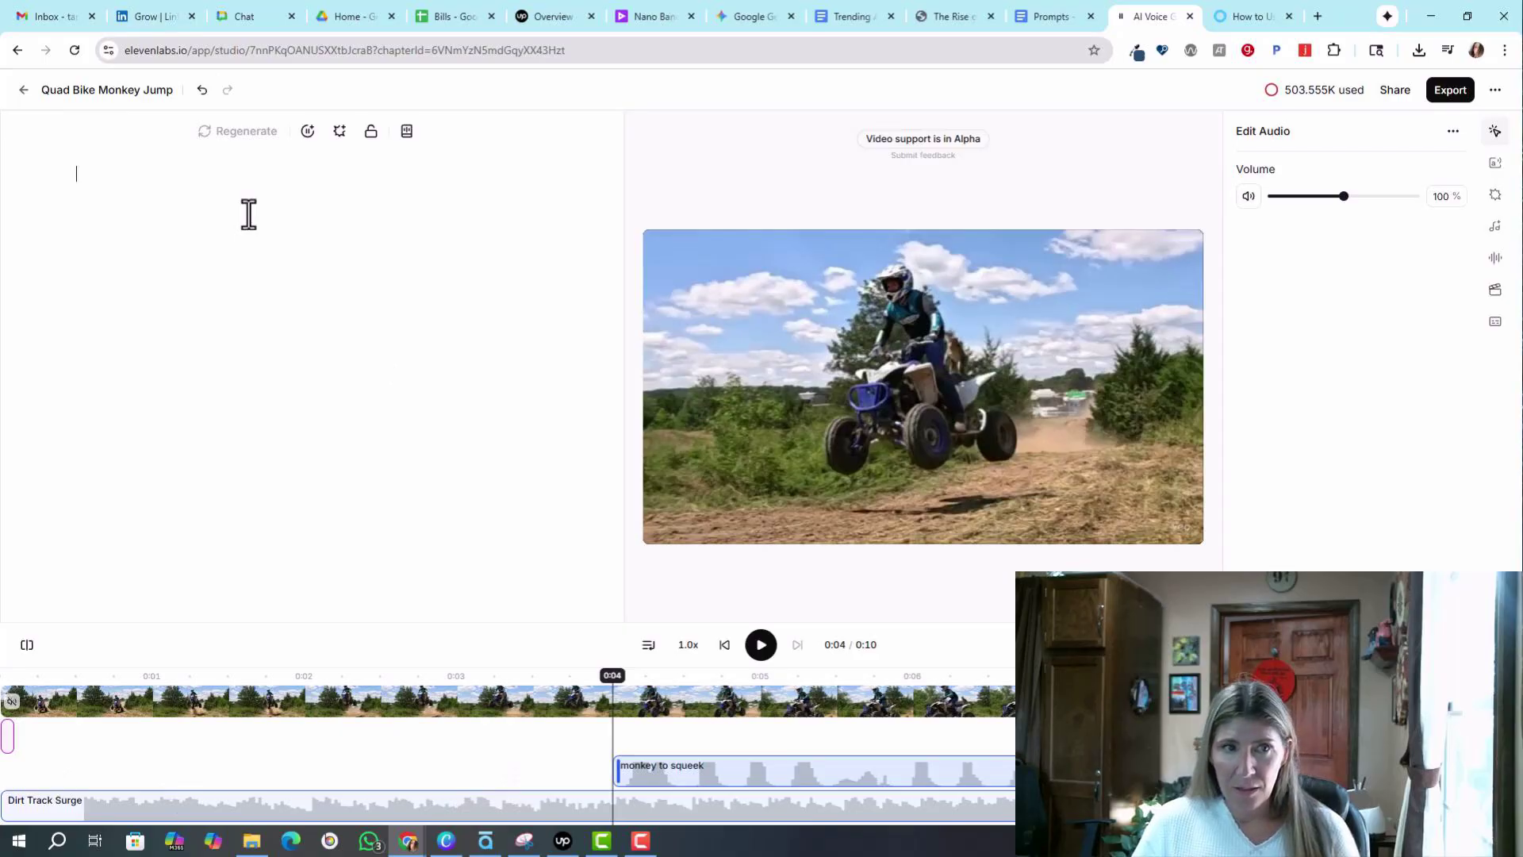
Select the quad bike video clip near its start and browse the full history of generated music tracks.
{"action": "left_click", "coordinate": [125, 698]}
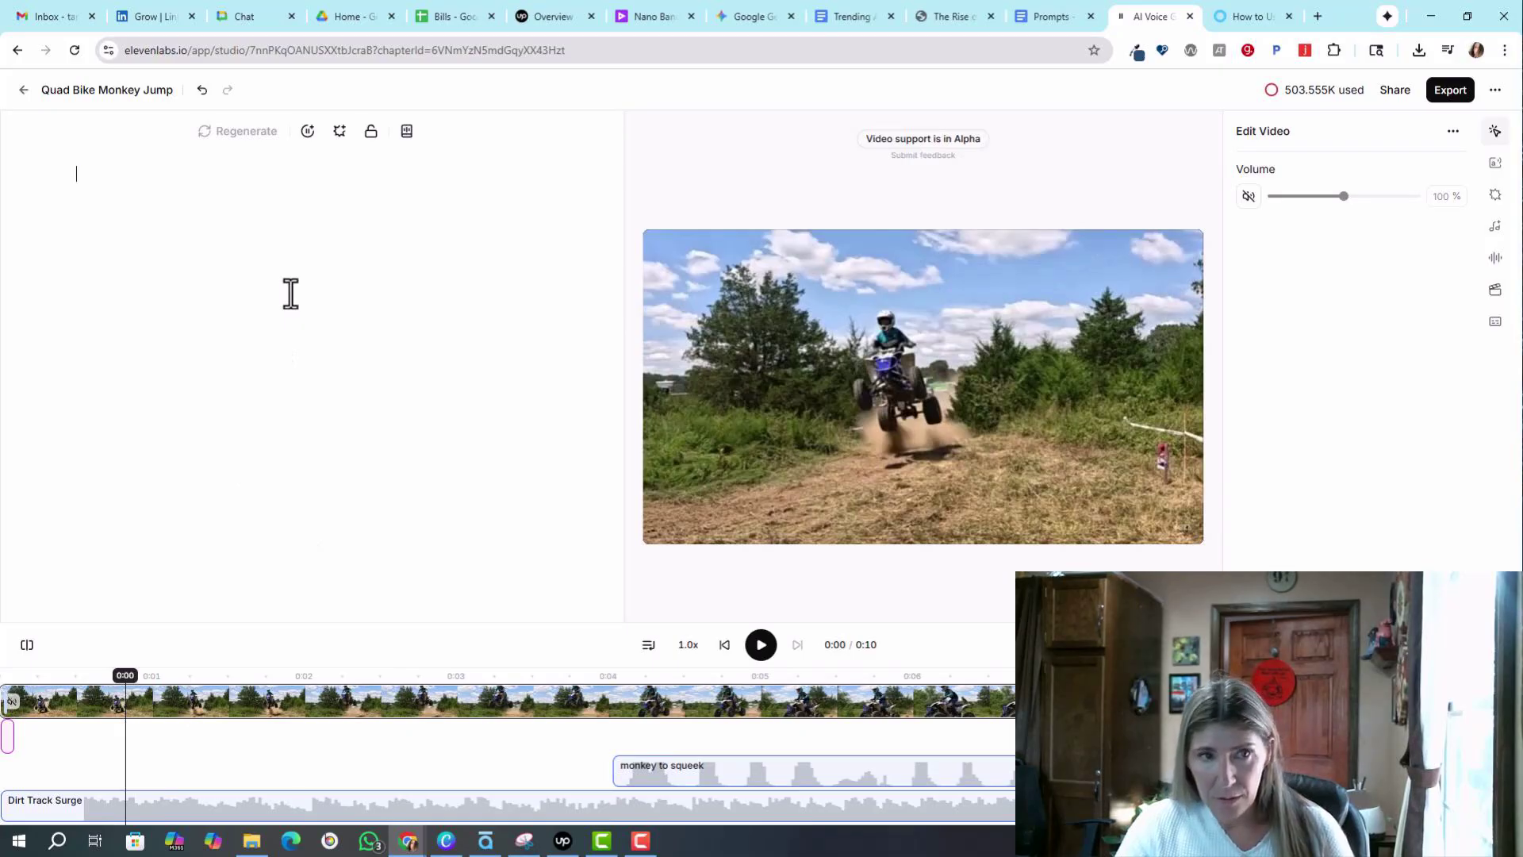
{"action": "left_click", "coordinate": [1496, 226]}
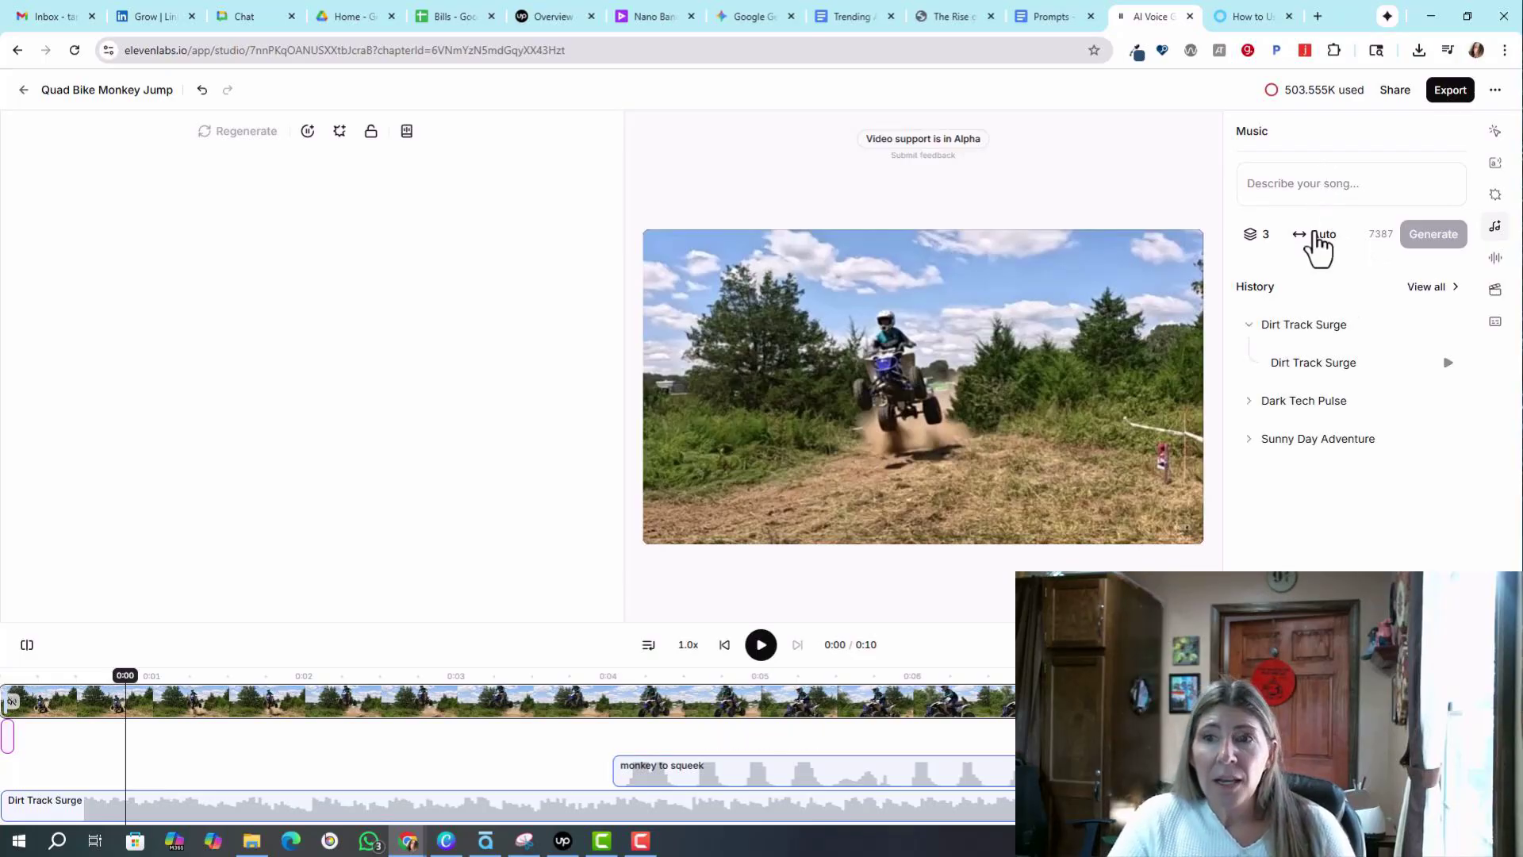
{"action": "left_click", "coordinate": [1428, 290]}
{"action": "left_click_drag", "start_coordinate": [1462, 230], "coordinate": [1485, 170]}
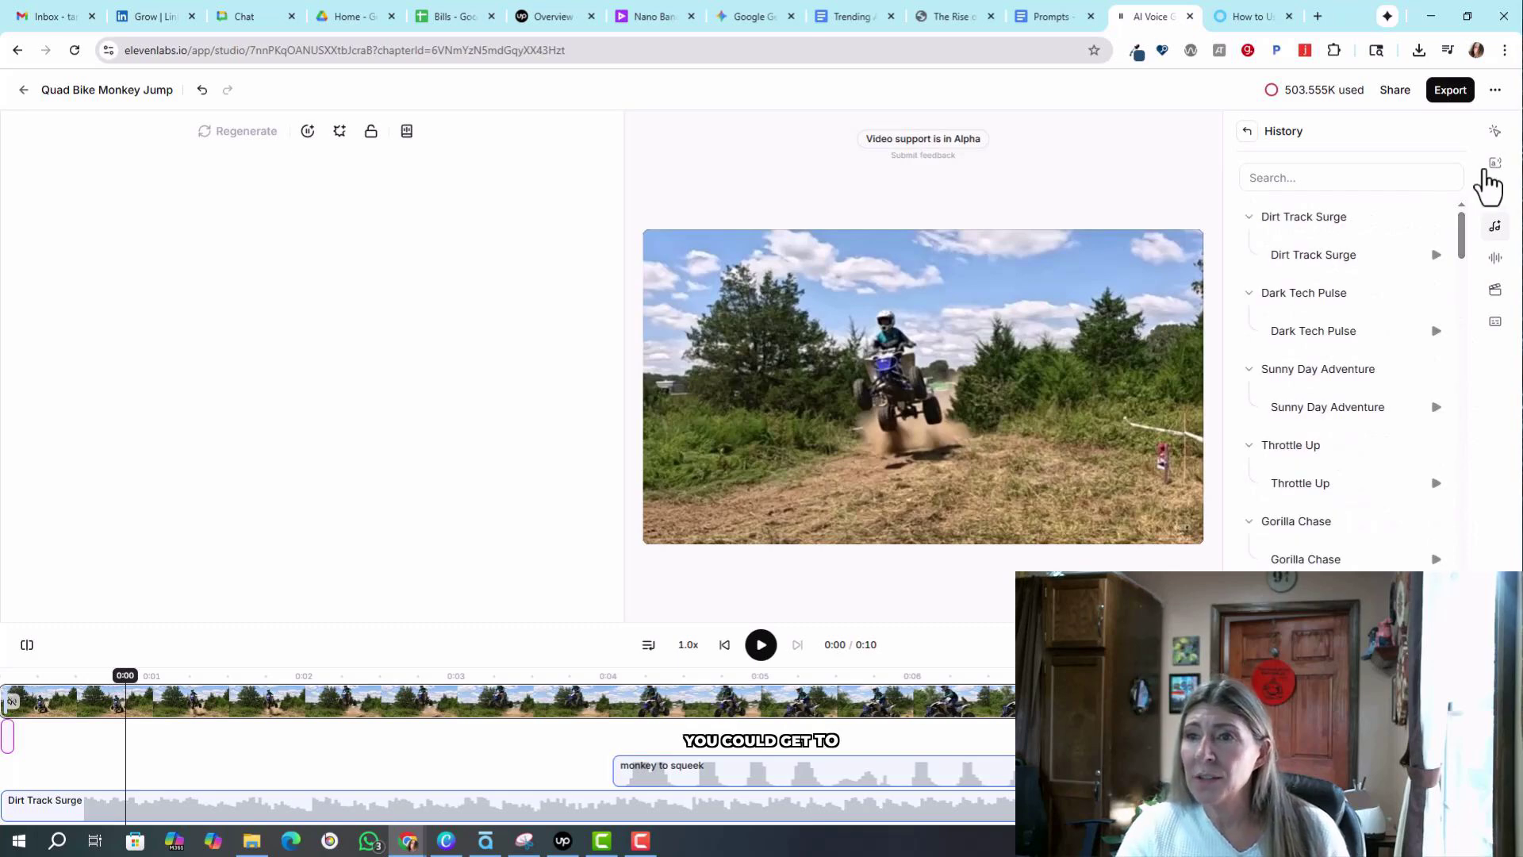
Upload ElevenLabs_Digital_Logo_Reveal.mp4 from Downloads as a second clip on the video track.
{"action": "left_click", "coordinate": [1497, 262]}
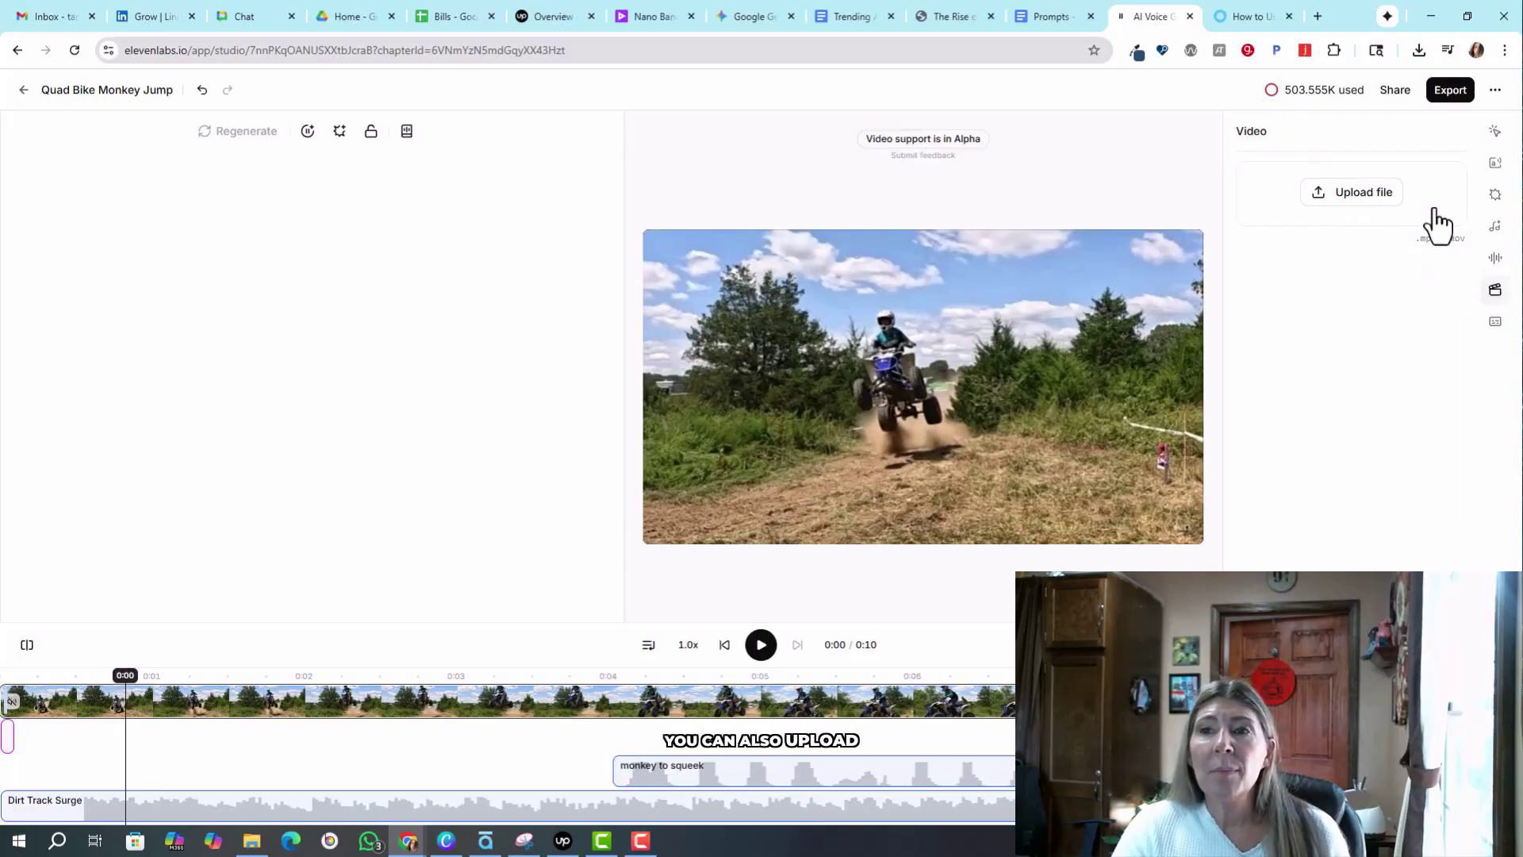
{"action": "left_click", "coordinate": [1357, 192]}
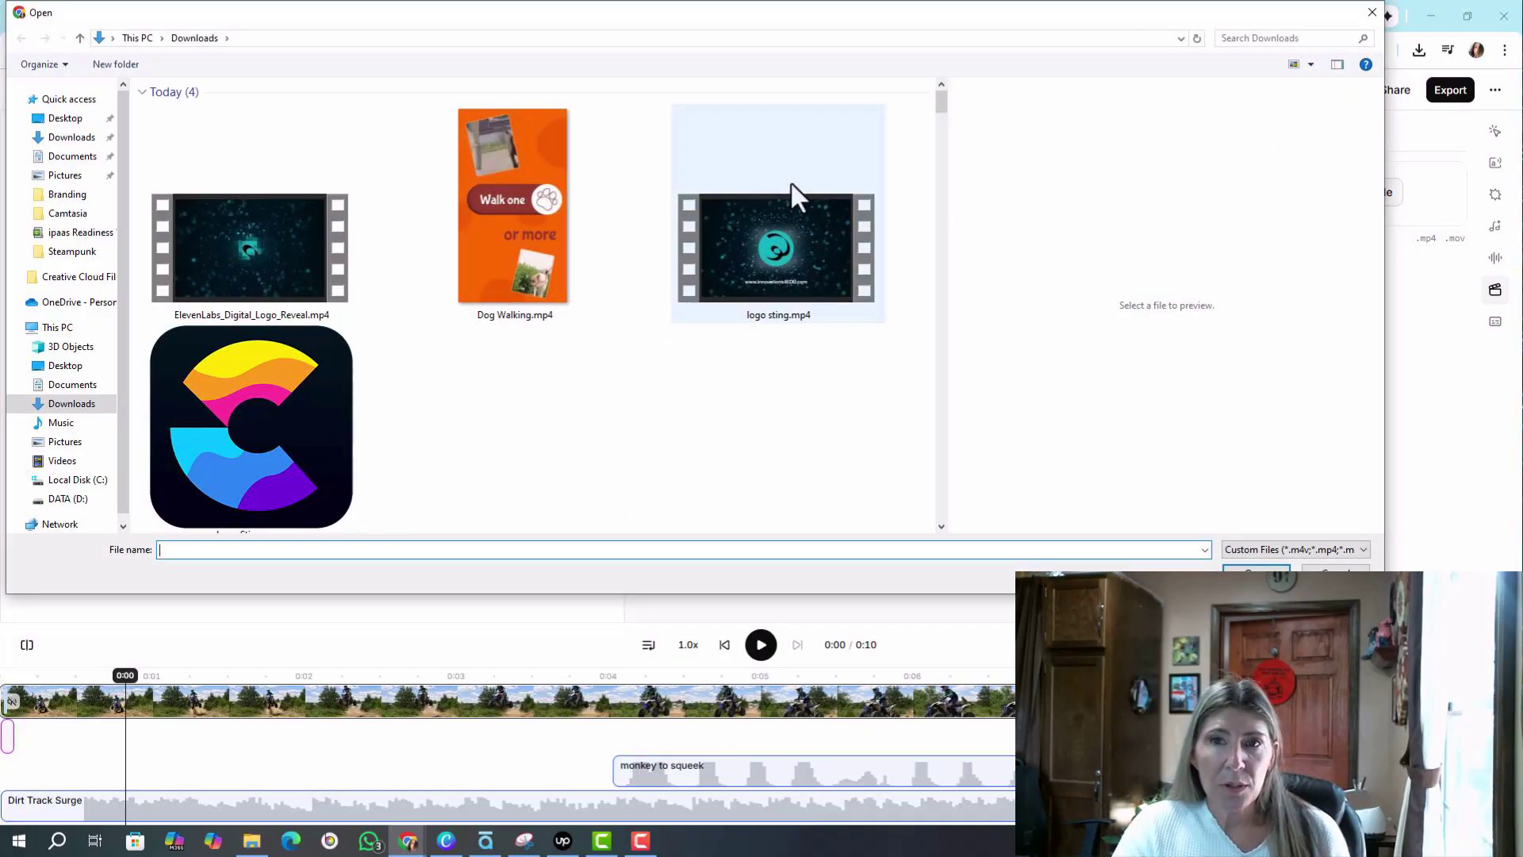
{"action": "scroll", "coordinate": [939, 103], "scroll_direction": "down", "scroll_amount": 1}
{"action": "left_click", "coordinate": [355, 243]}
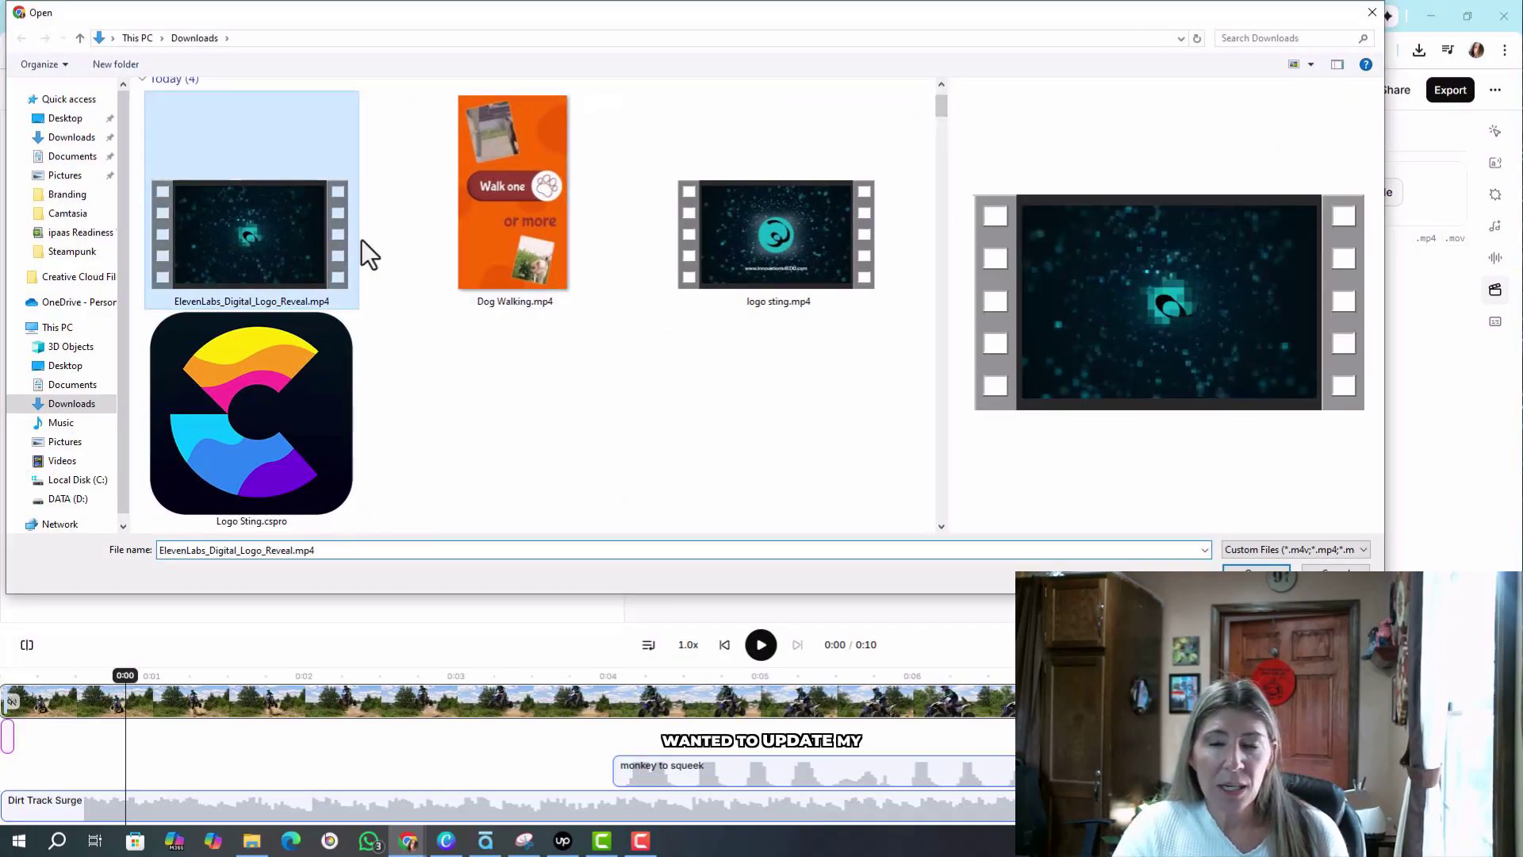
{"action": "left_click", "coordinate": [1256, 573]}
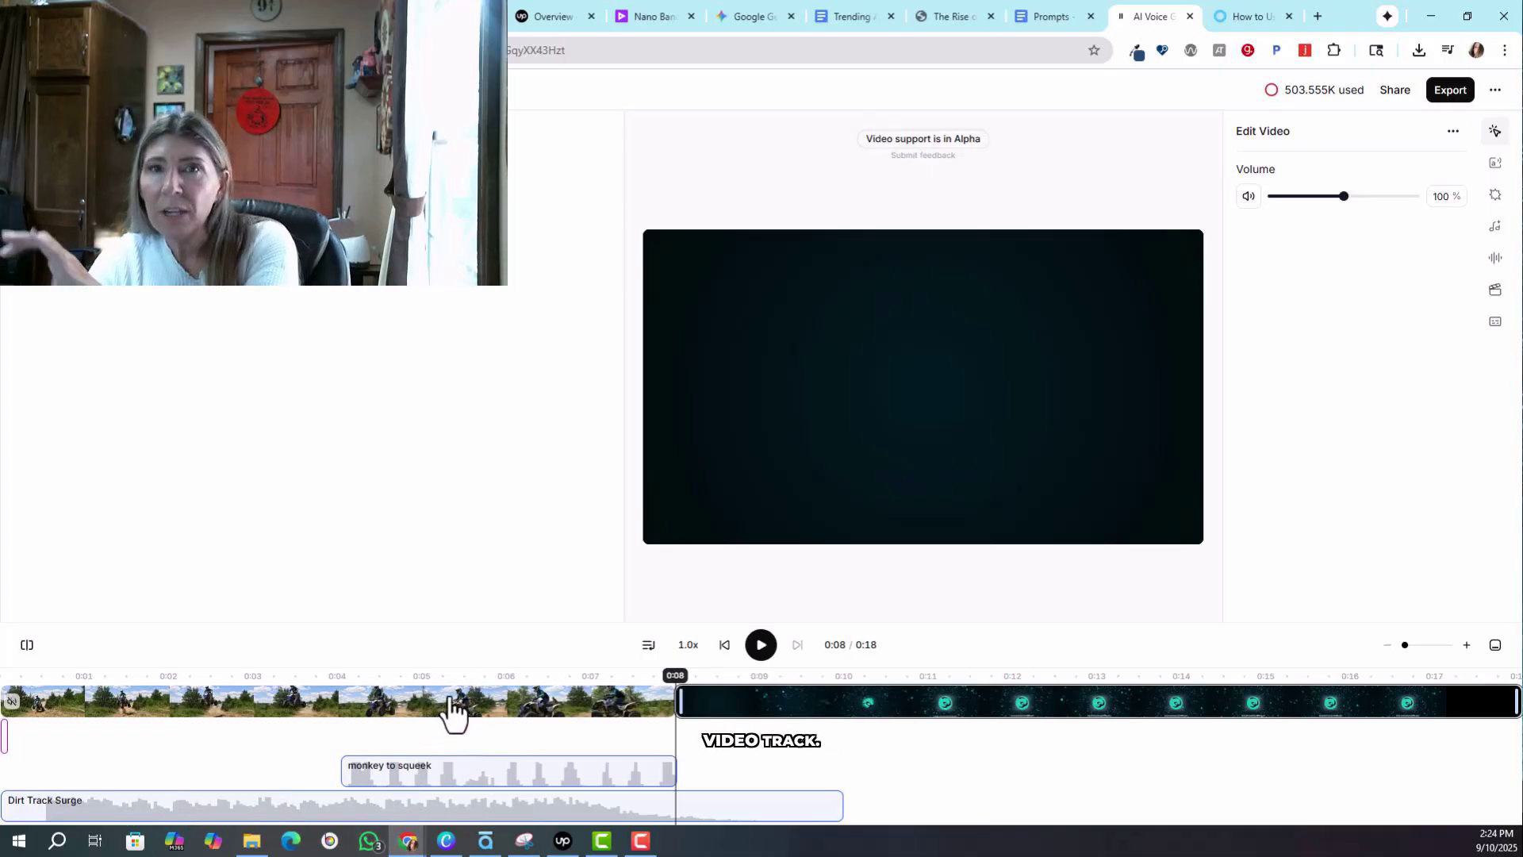
Play the video across the cut from the quad bike clip to the logo reveal, starting at about 0:07.
{"action": "left_click", "coordinate": [656, 696]}
{"action": "left_click", "coordinate": [761, 644]}
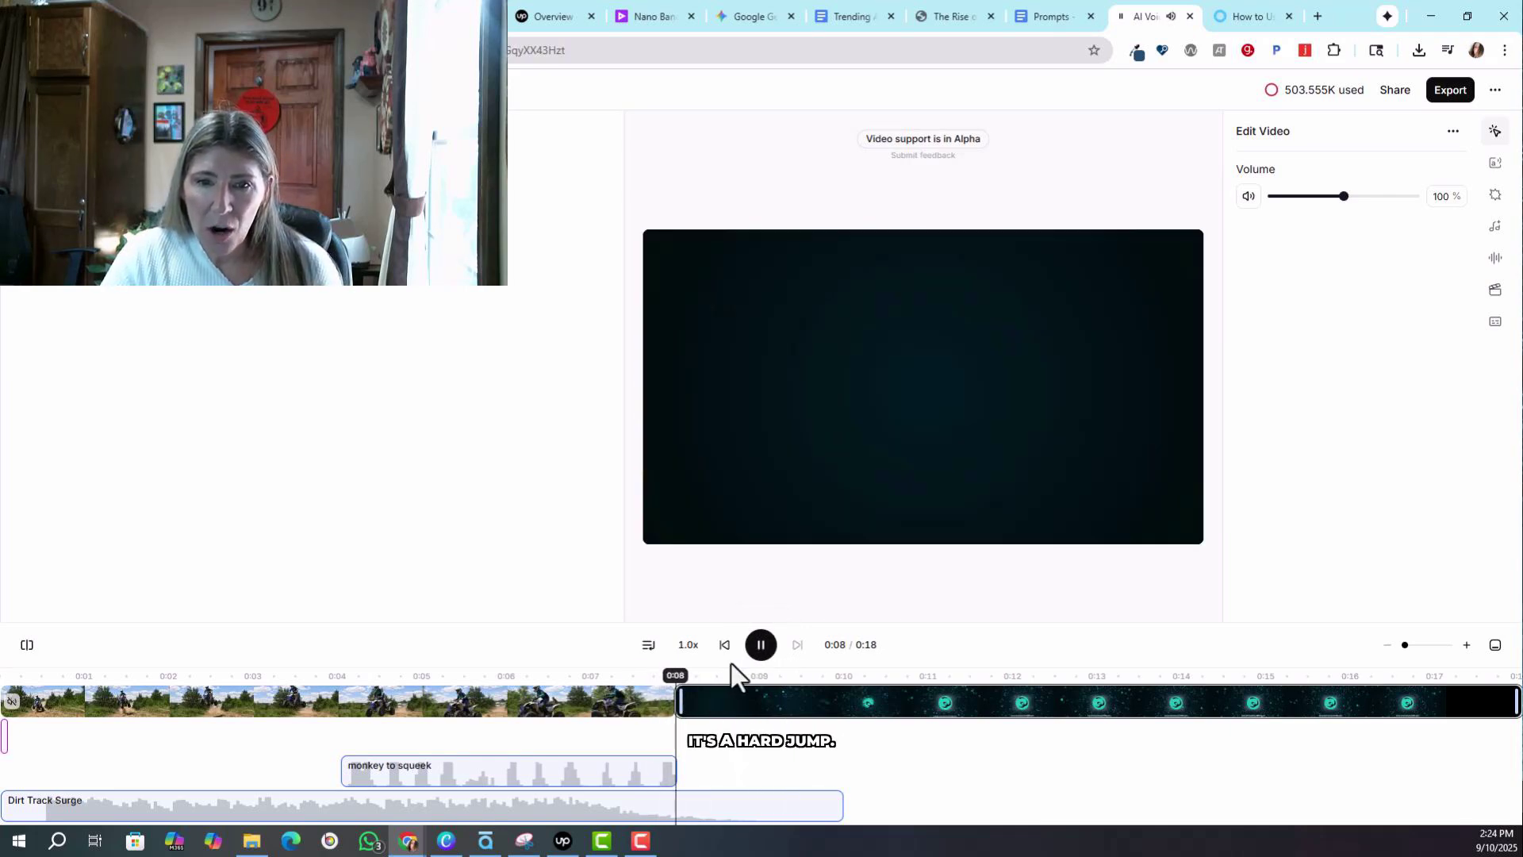
{"action": "left_click", "coordinate": [603, 691]}
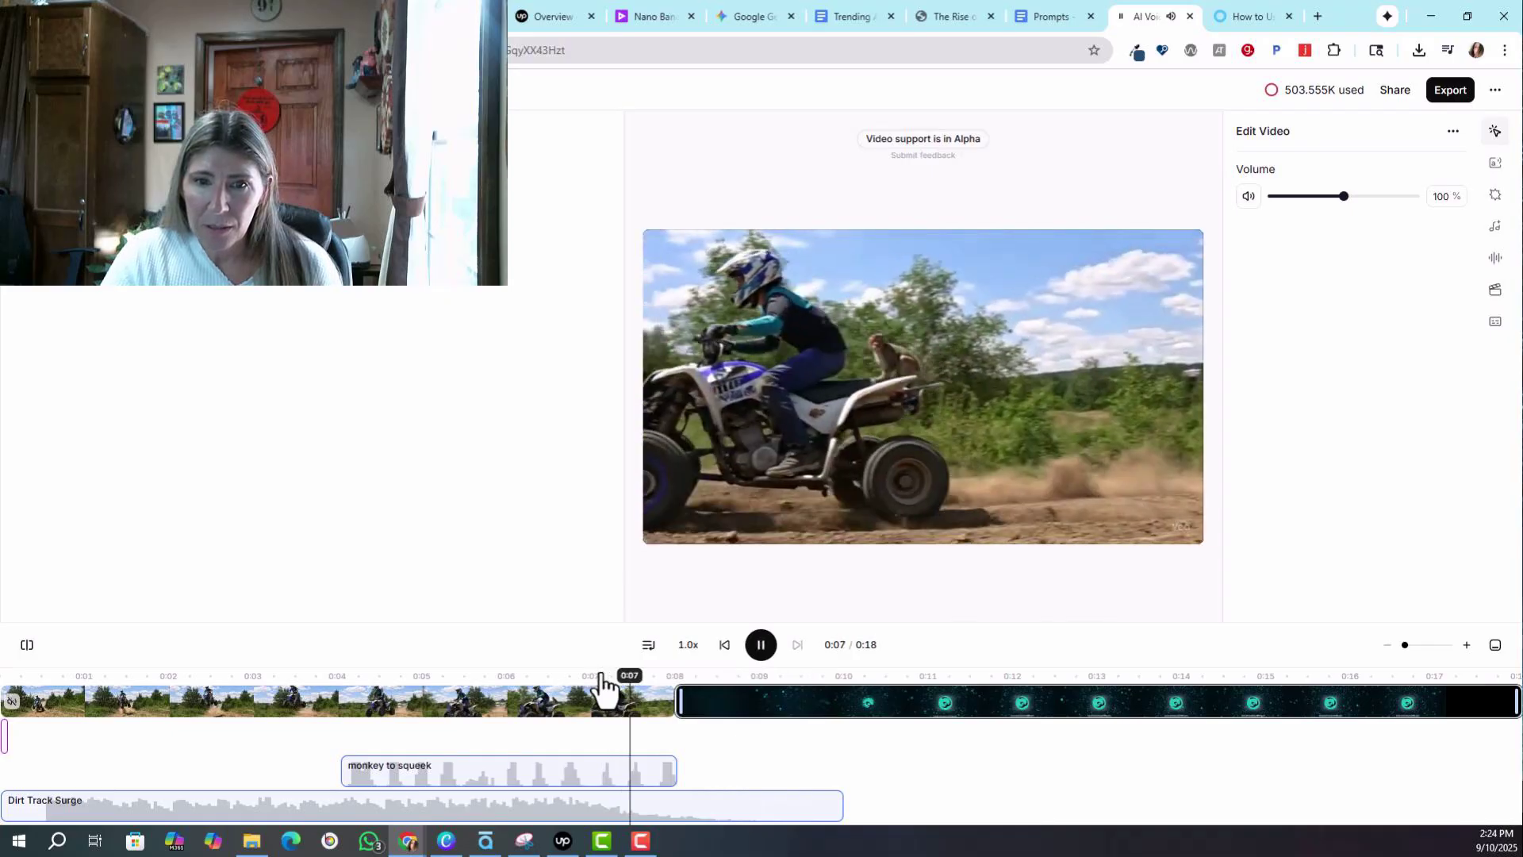
{"action": "left_click", "coordinate": [761, 644]}
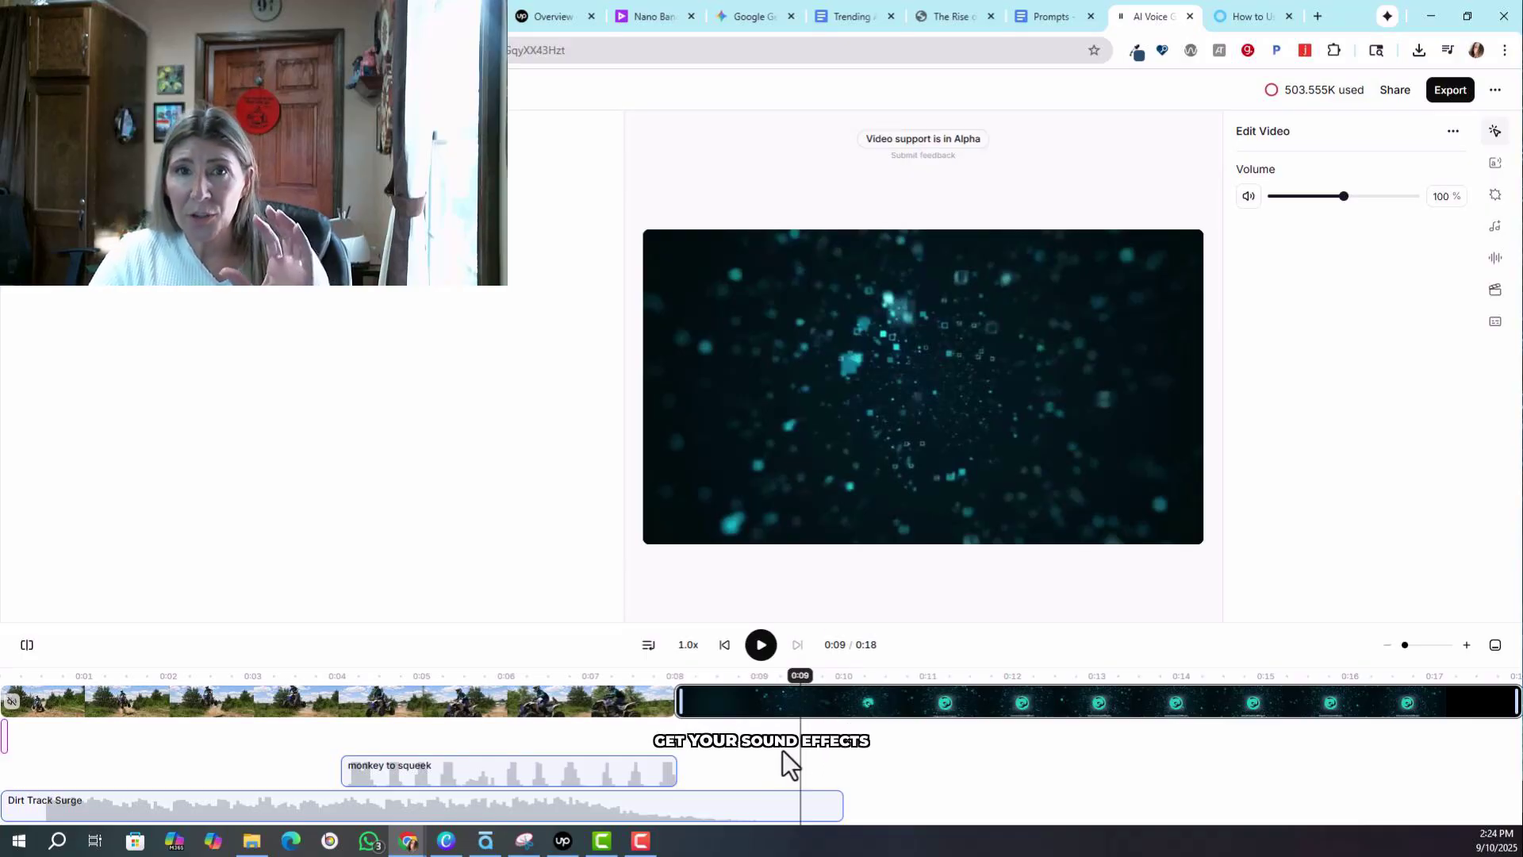
Check the text-to-speech and clip editing options and try to enter narration text in the script area.
{"action": "left_click", "coordinate": [1498, 327]}
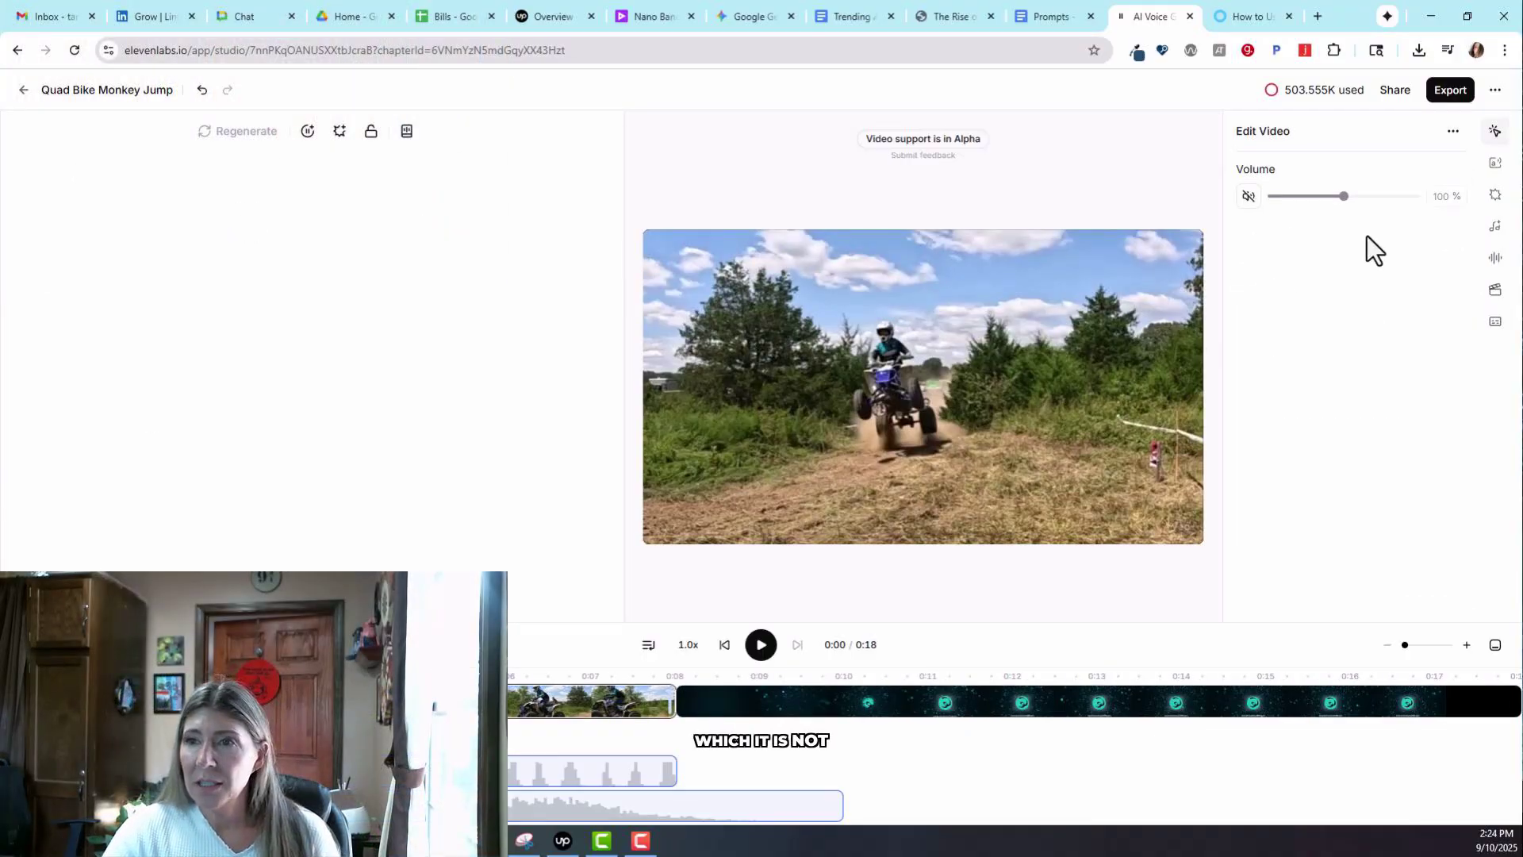
{"action": "left_click", "coordinate": [1496, 164]}
{"action": "left_click", "coordinate": [1496, 133]}
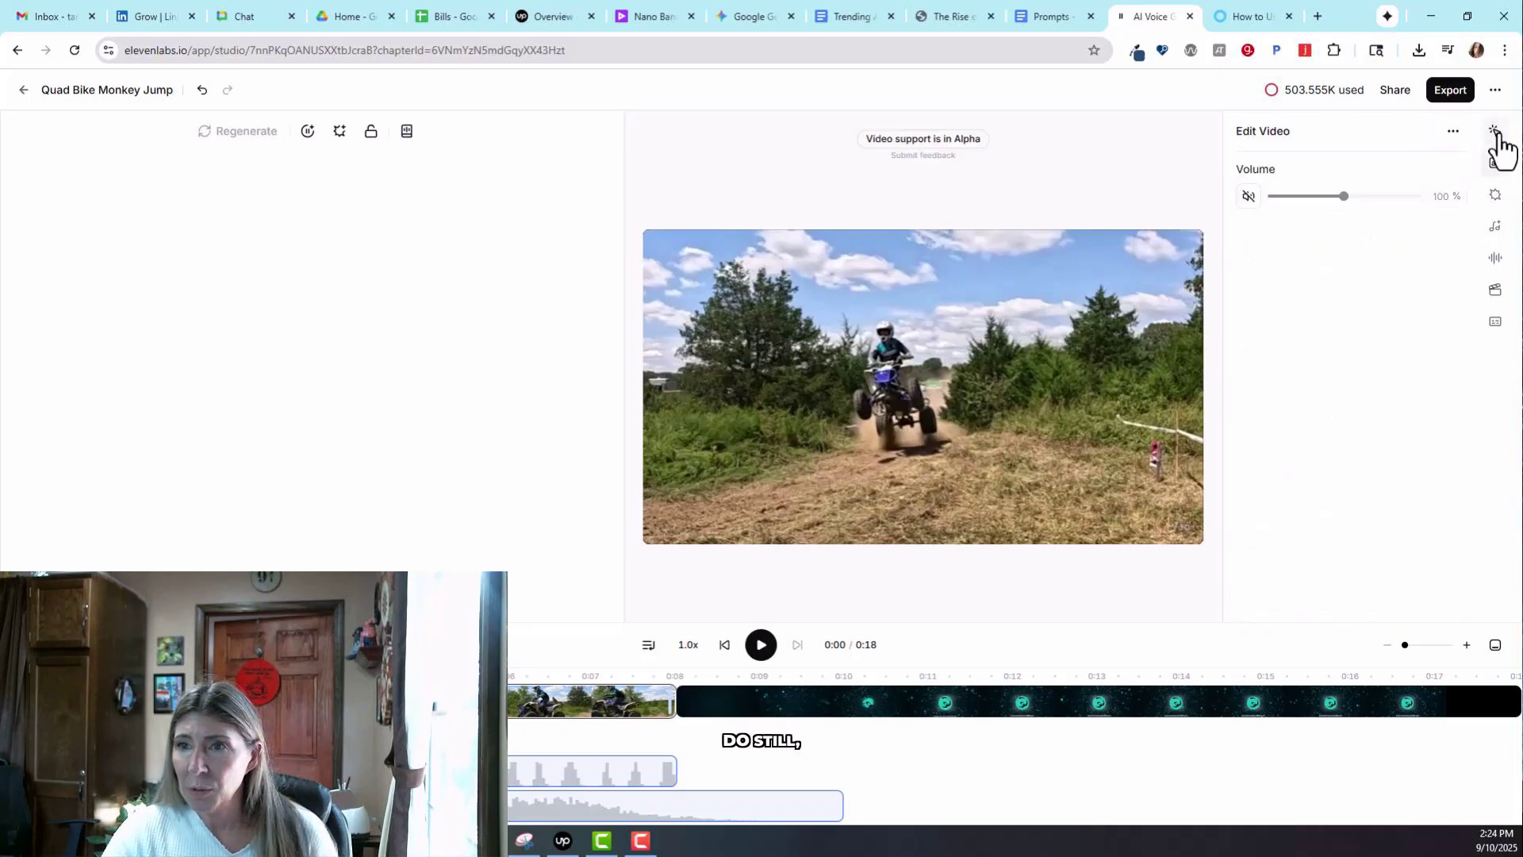
{"action": "left_click", "coordinate": [1495, 165]}
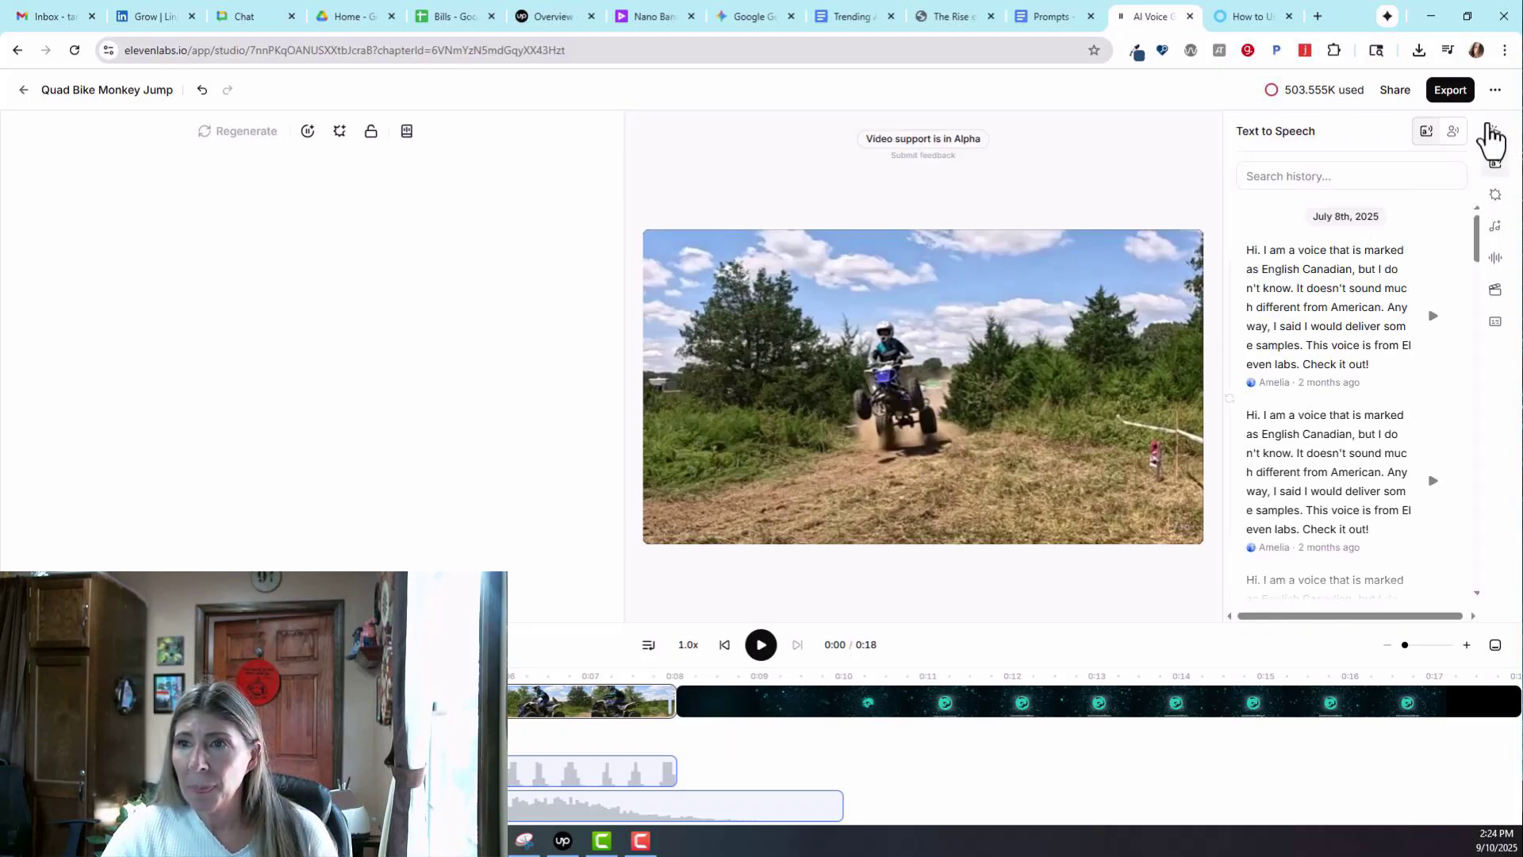
{"action": "left_click", "coordinate": [1495, 132]}
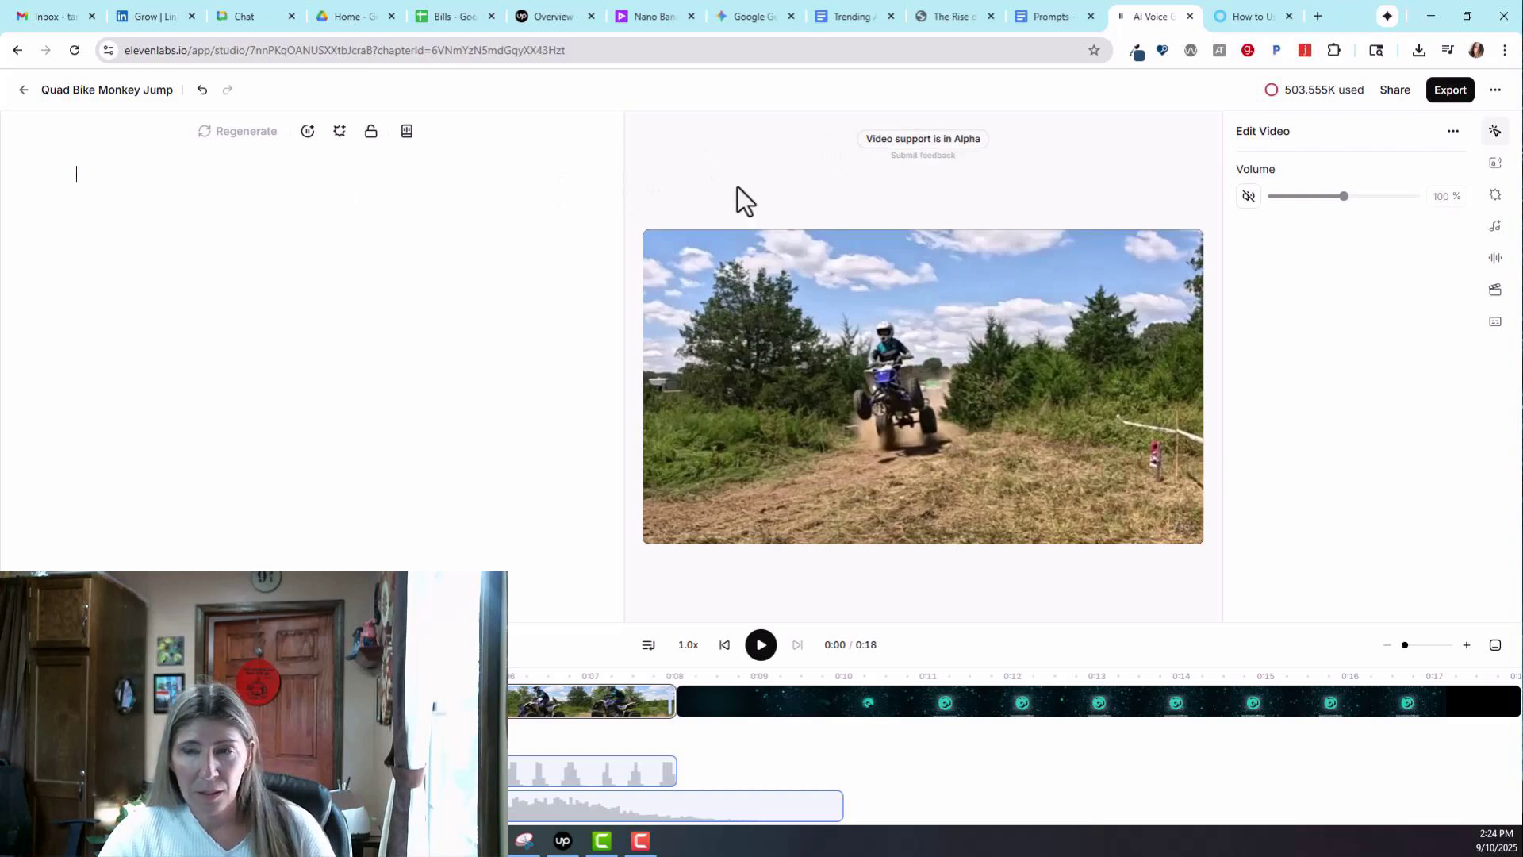
{"action": "left_click", "coordinate": [1496, 133]}
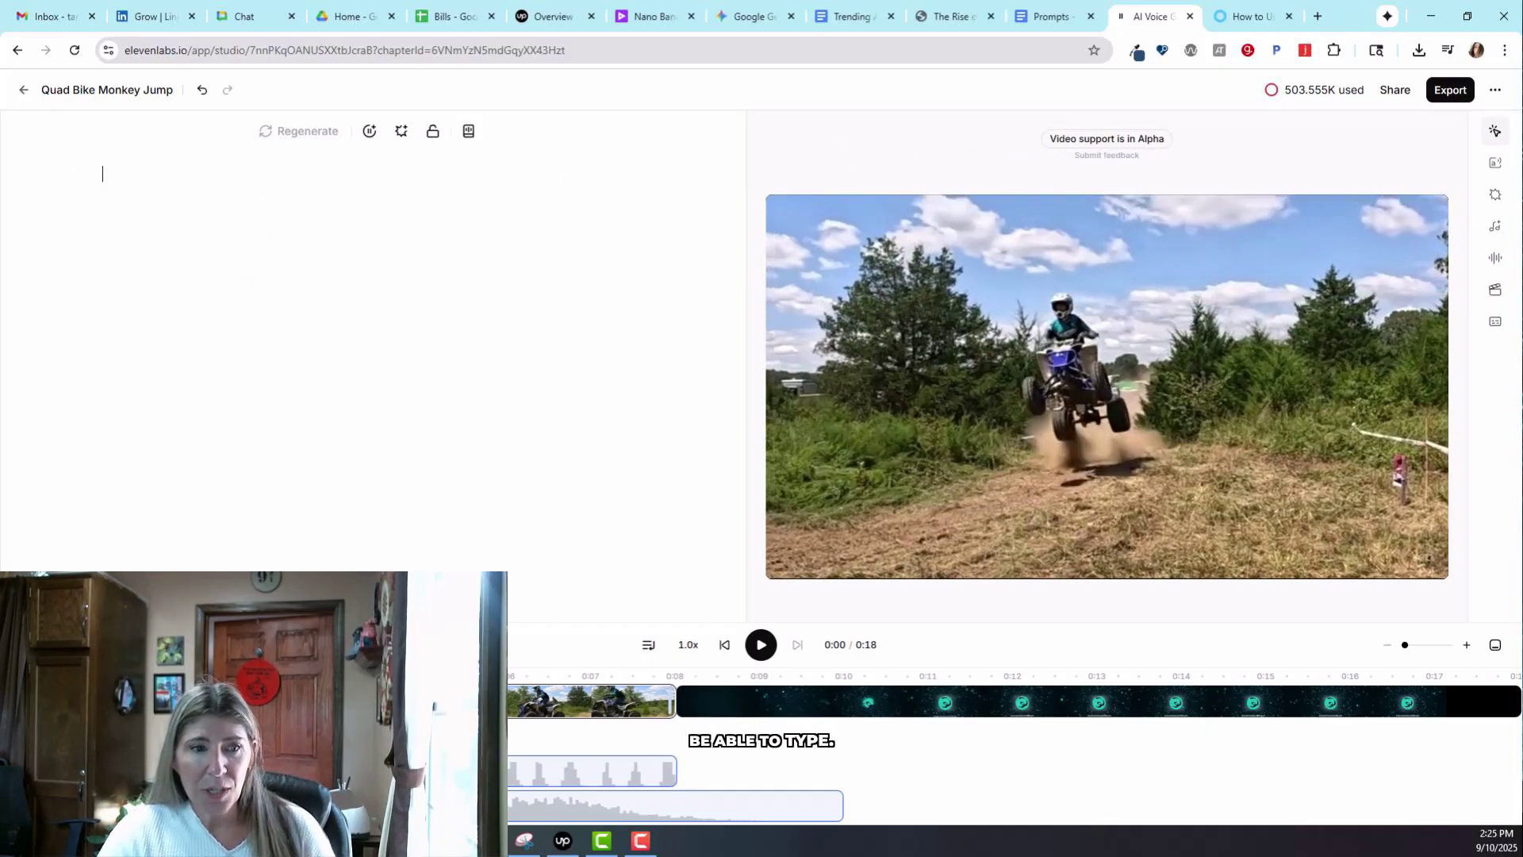
{"action": "left_click", "coordinate": [194, 260]}
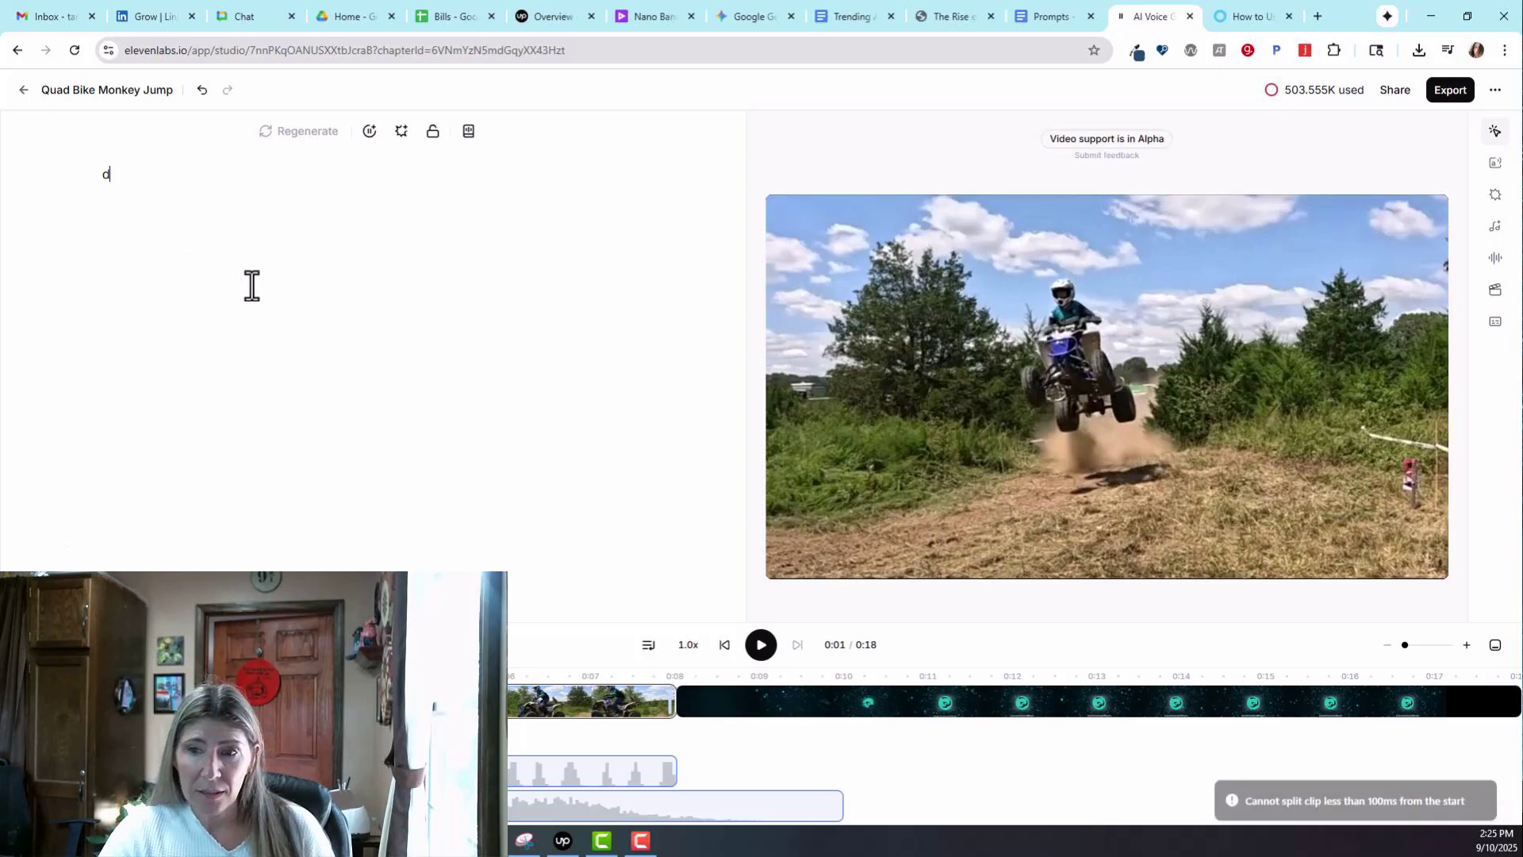
{"action": "type", "text": "f"}
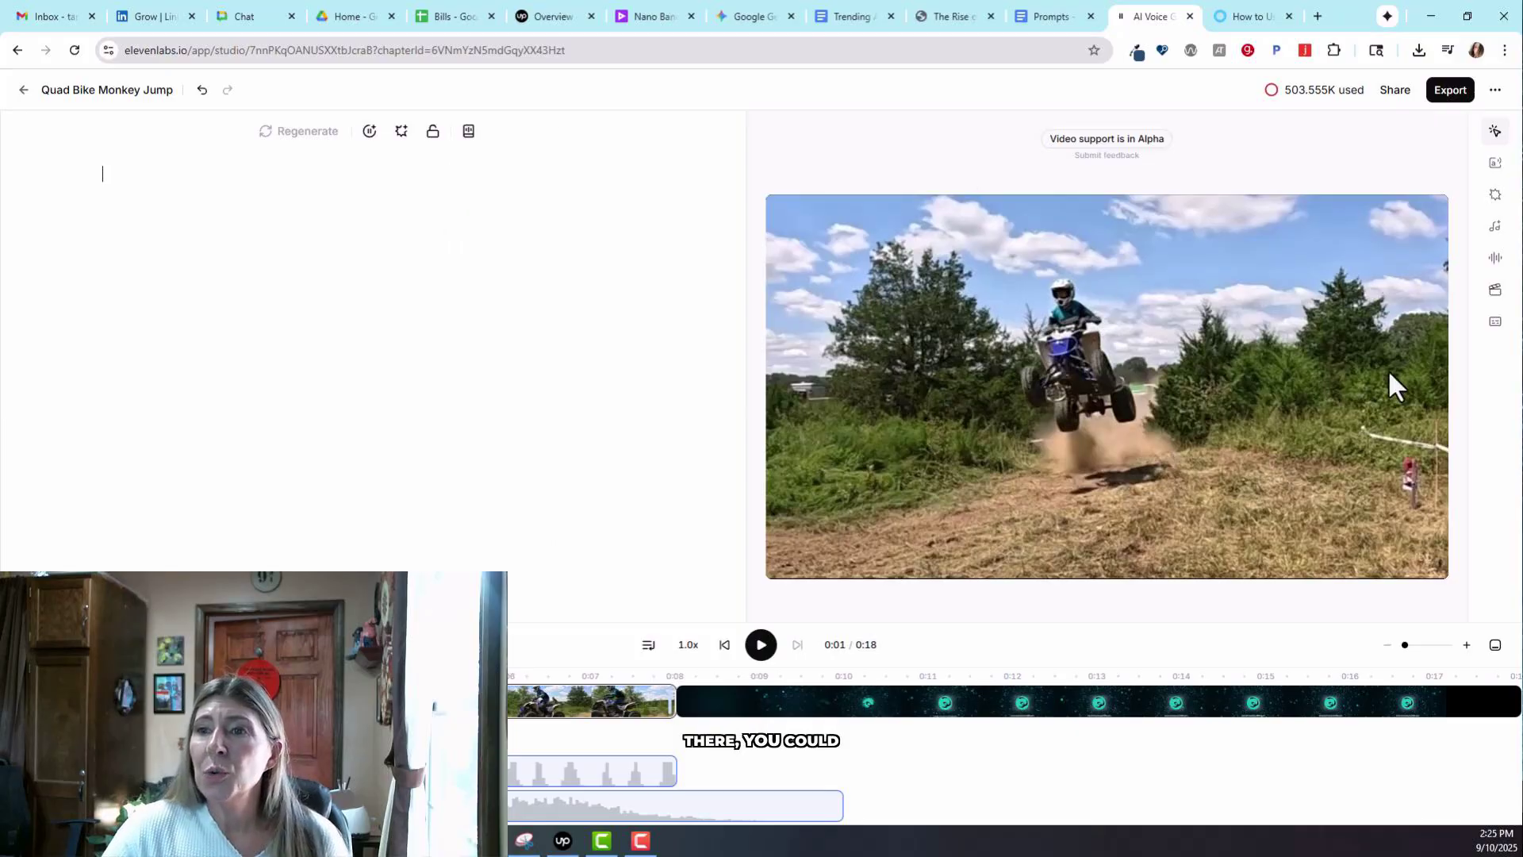
Open the Happy Dog Walk Invitation project and bring up the settings of its Vibrant Social caption style.
{"action": "left_click", "coordinate": [1494, 323]}
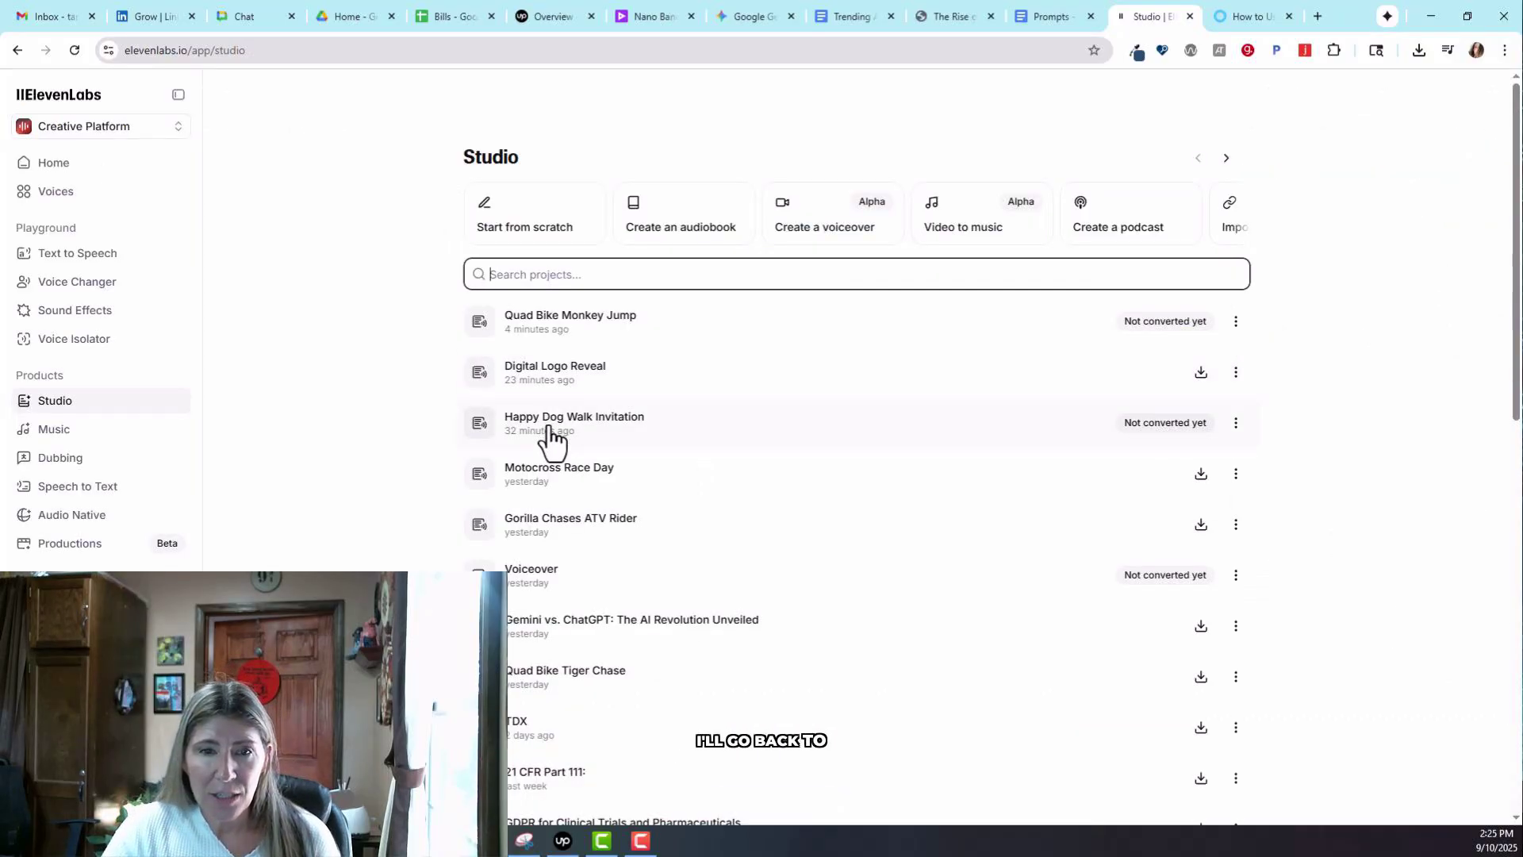
{"action": "left_click", "coordinate": [550, 432]}
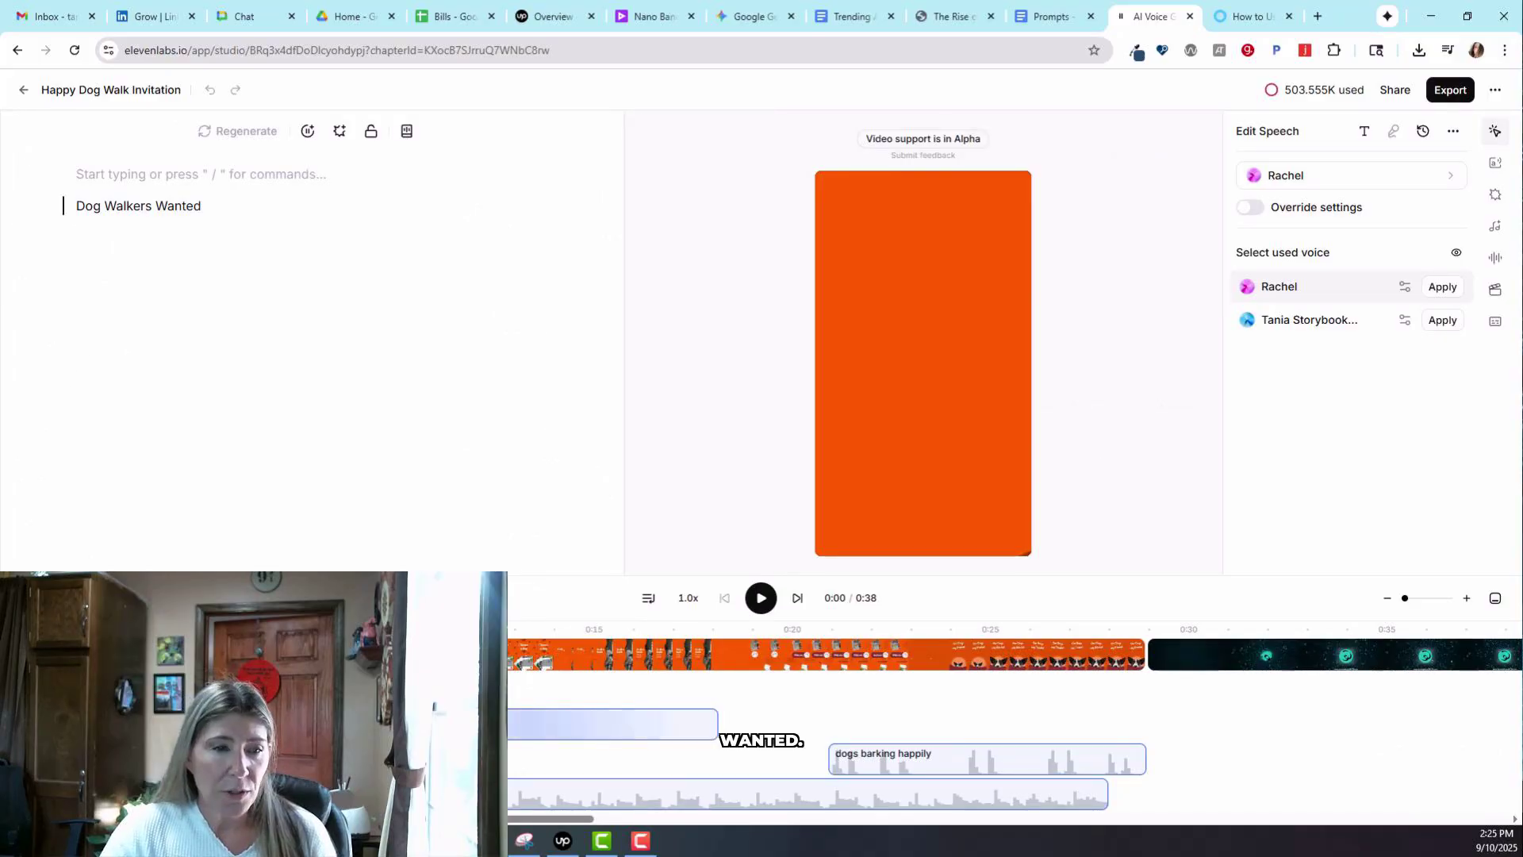
{"action": "left_click", "coordinate": [14, 655]}
{"action": "left_click", "coordinate": [29, 690]}
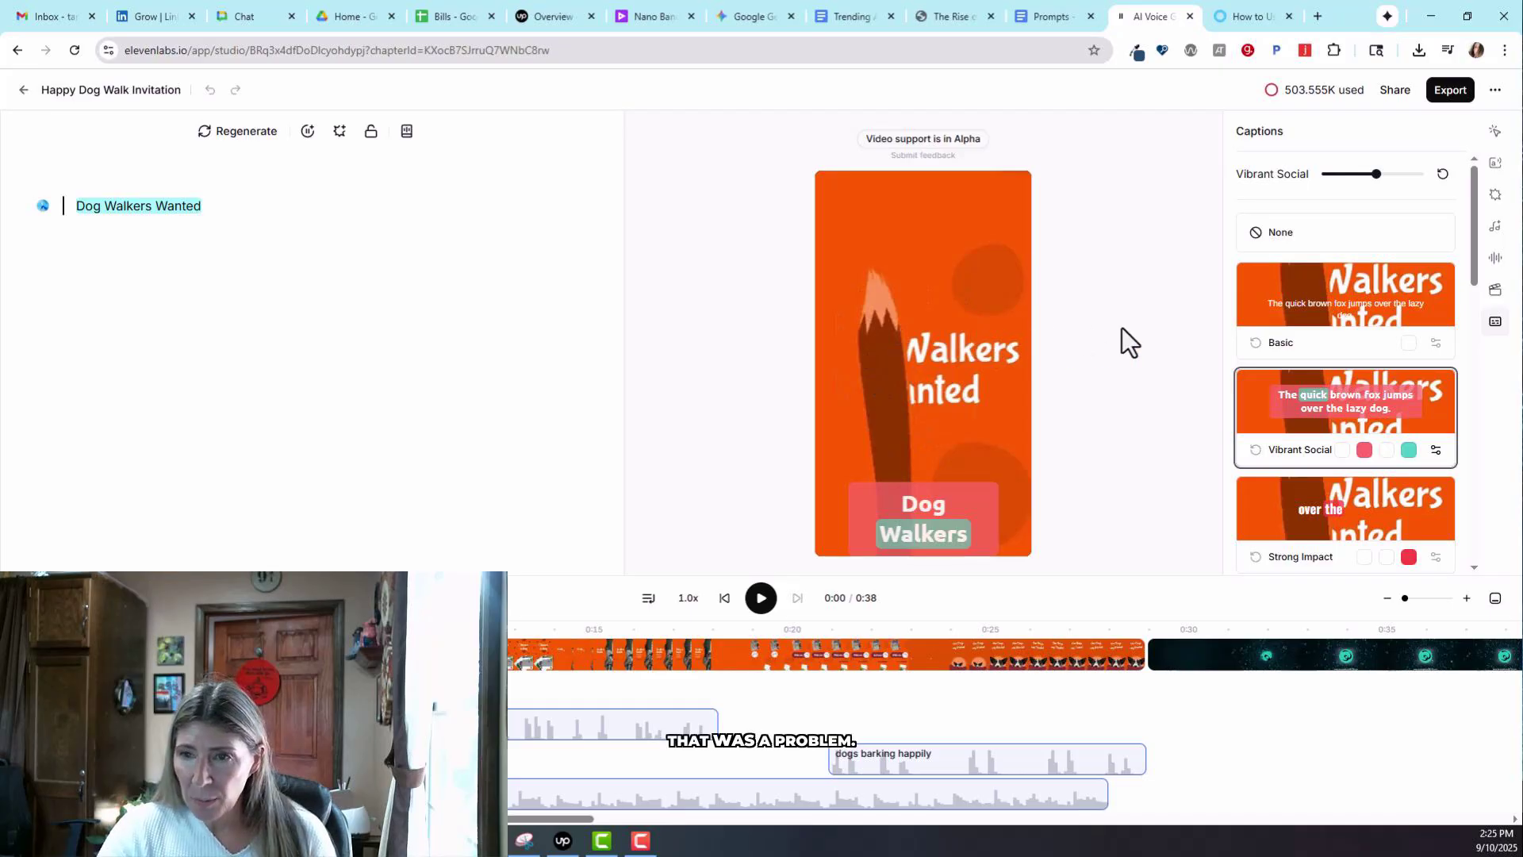
{"action": "left_click", "coordinate": [1436, 451]}
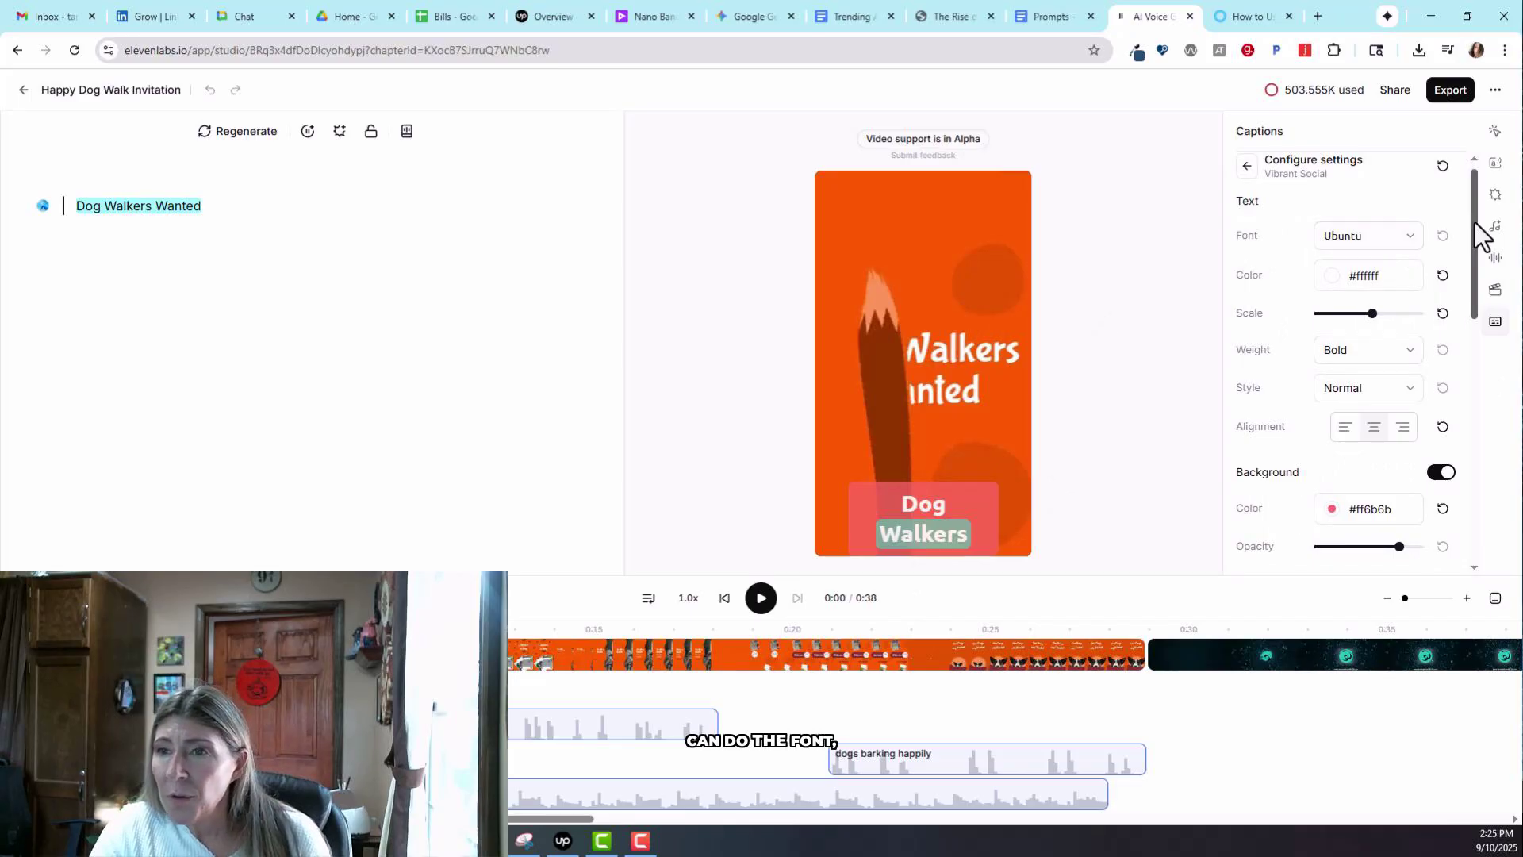
Try top and center vertical placement for the captions and set them back to bottom.
{"action": "left_click_drag", "start_coordinate": [1474, 222], "coordinate": [1459, 449]}
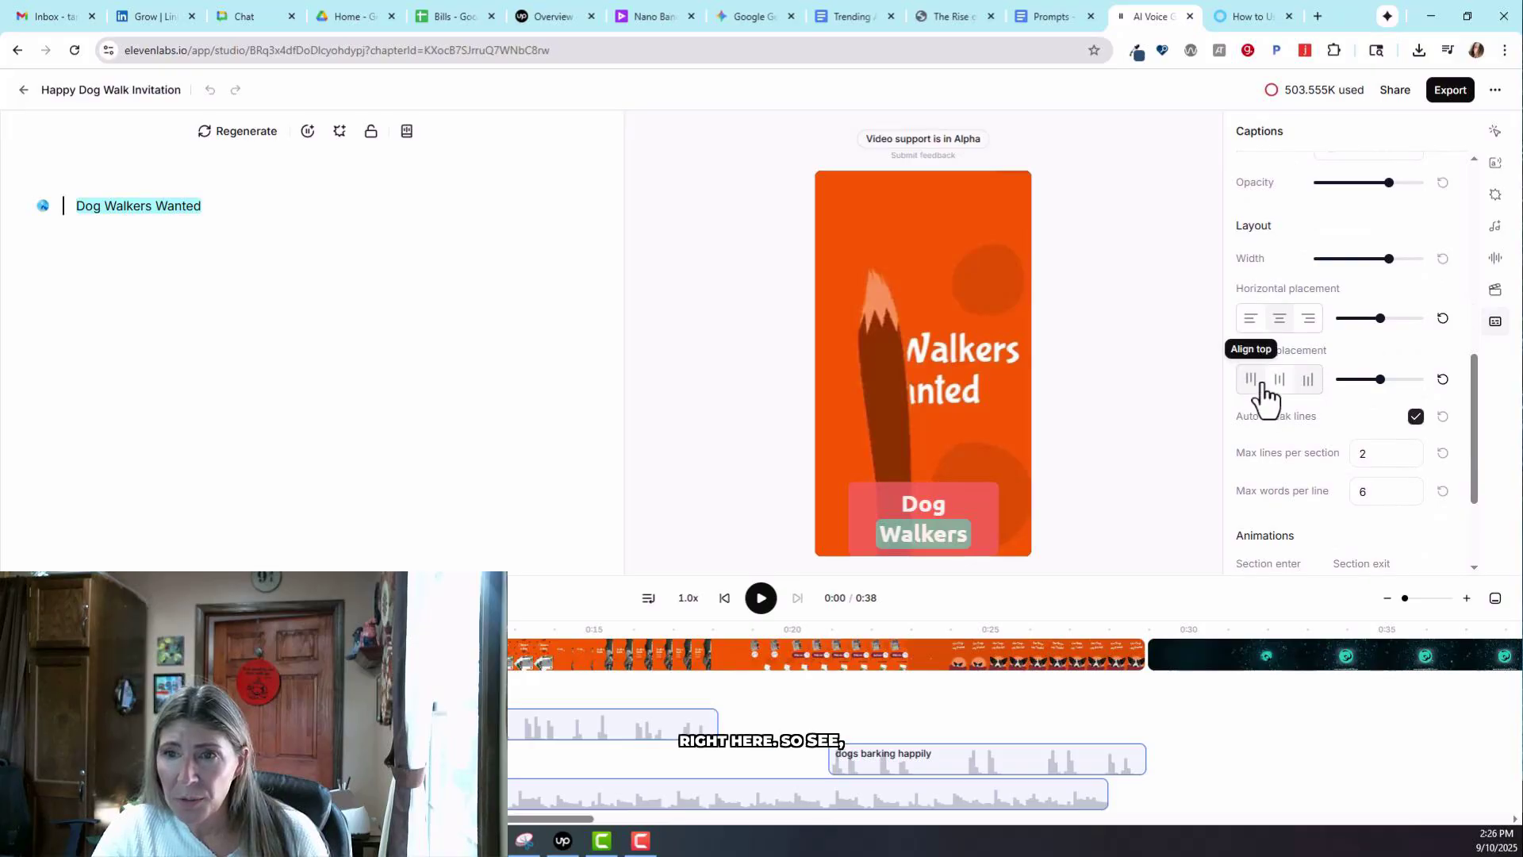
{"action": "left_click", "coordinate": [1252, 380]}
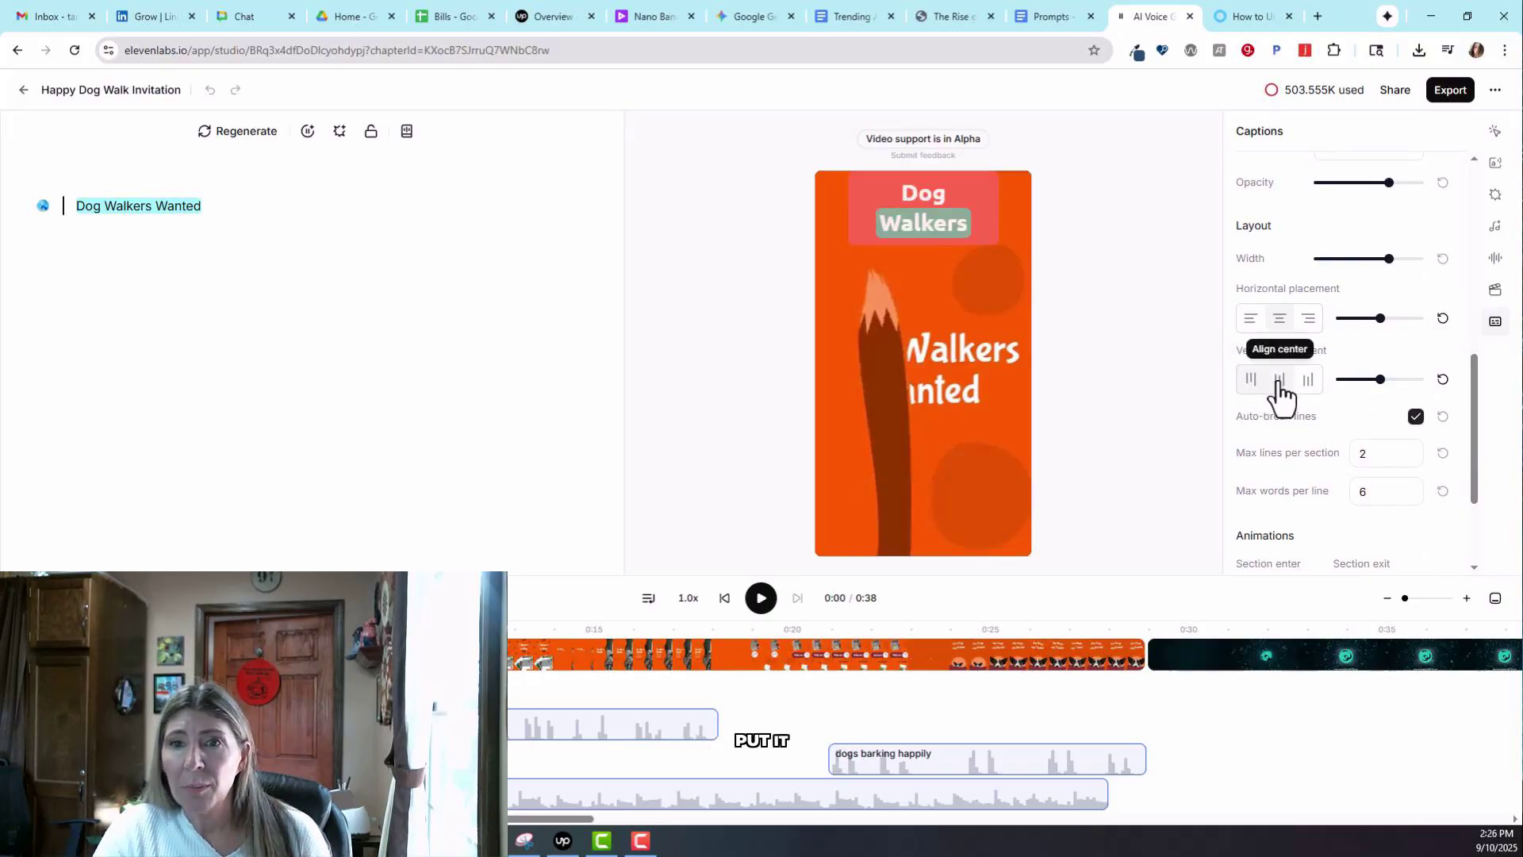
{"action": "left_click", "coordinate": [1280, 380]}
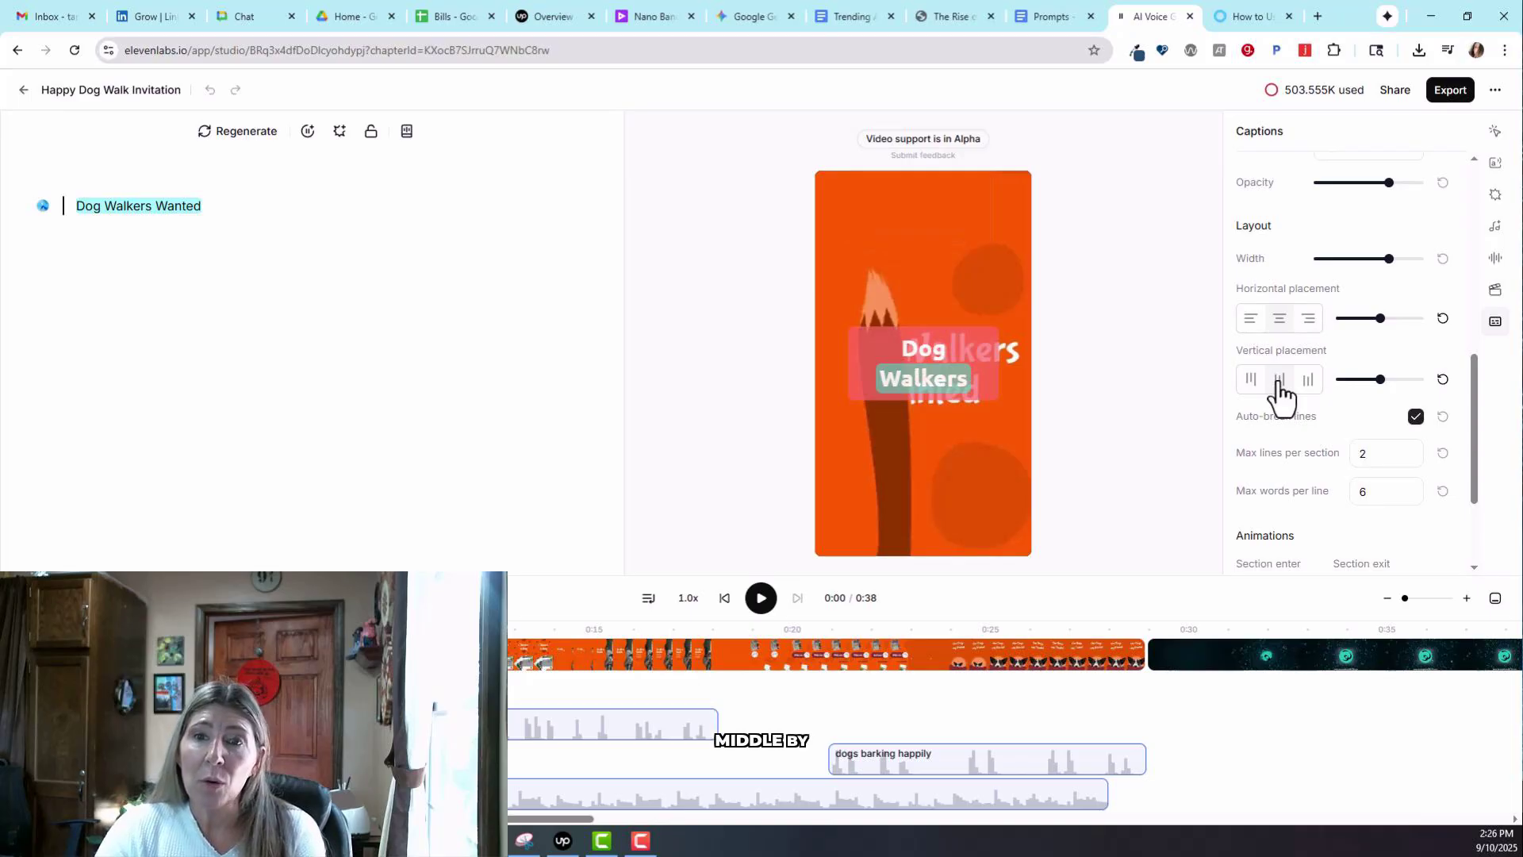
{"action": "left_click", "coordinate": [1309, 380]}
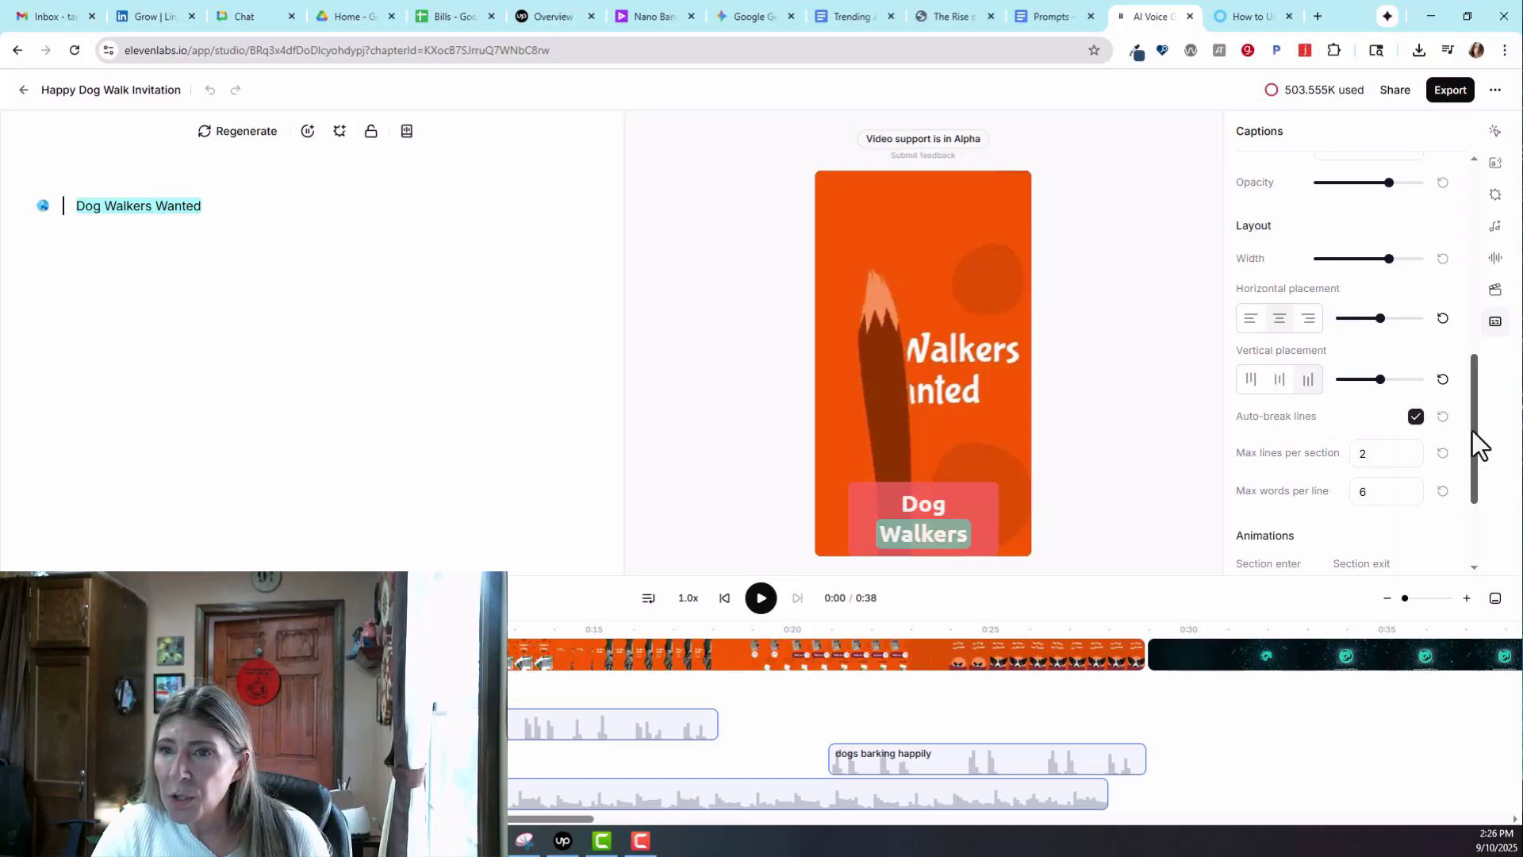
Reduce the caption text scale to roughly a third of its range and play the dog walking video.
{"action": "left_click_drag", "start_coordinate": [1473, 431], "coordinate": [1489, 225]}
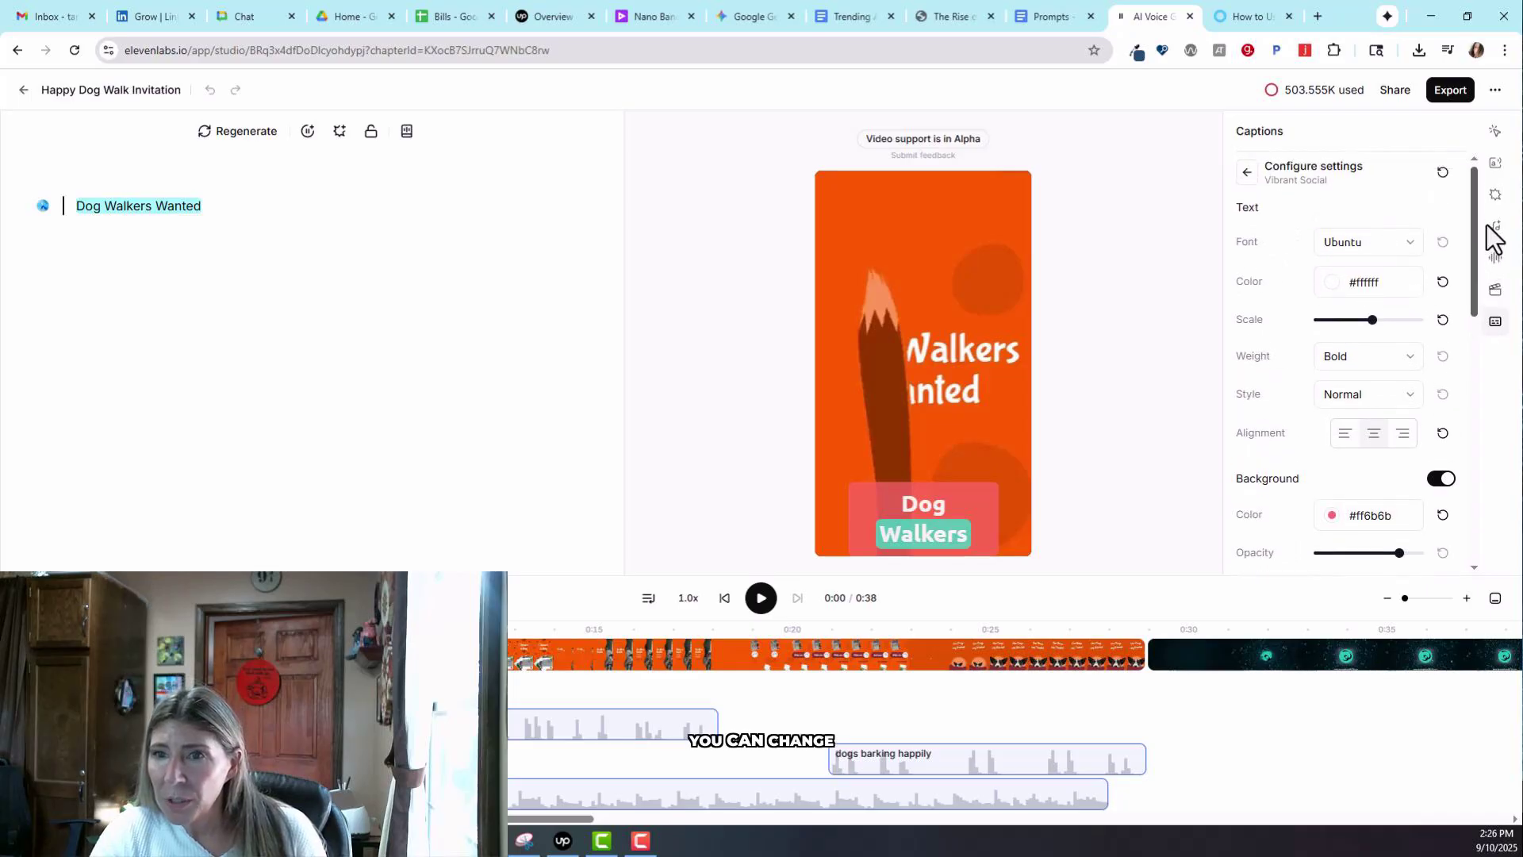
{"action": "left_click_drag", "start_coordinate": [1371, 322], "coordinate": [1347, 325]}
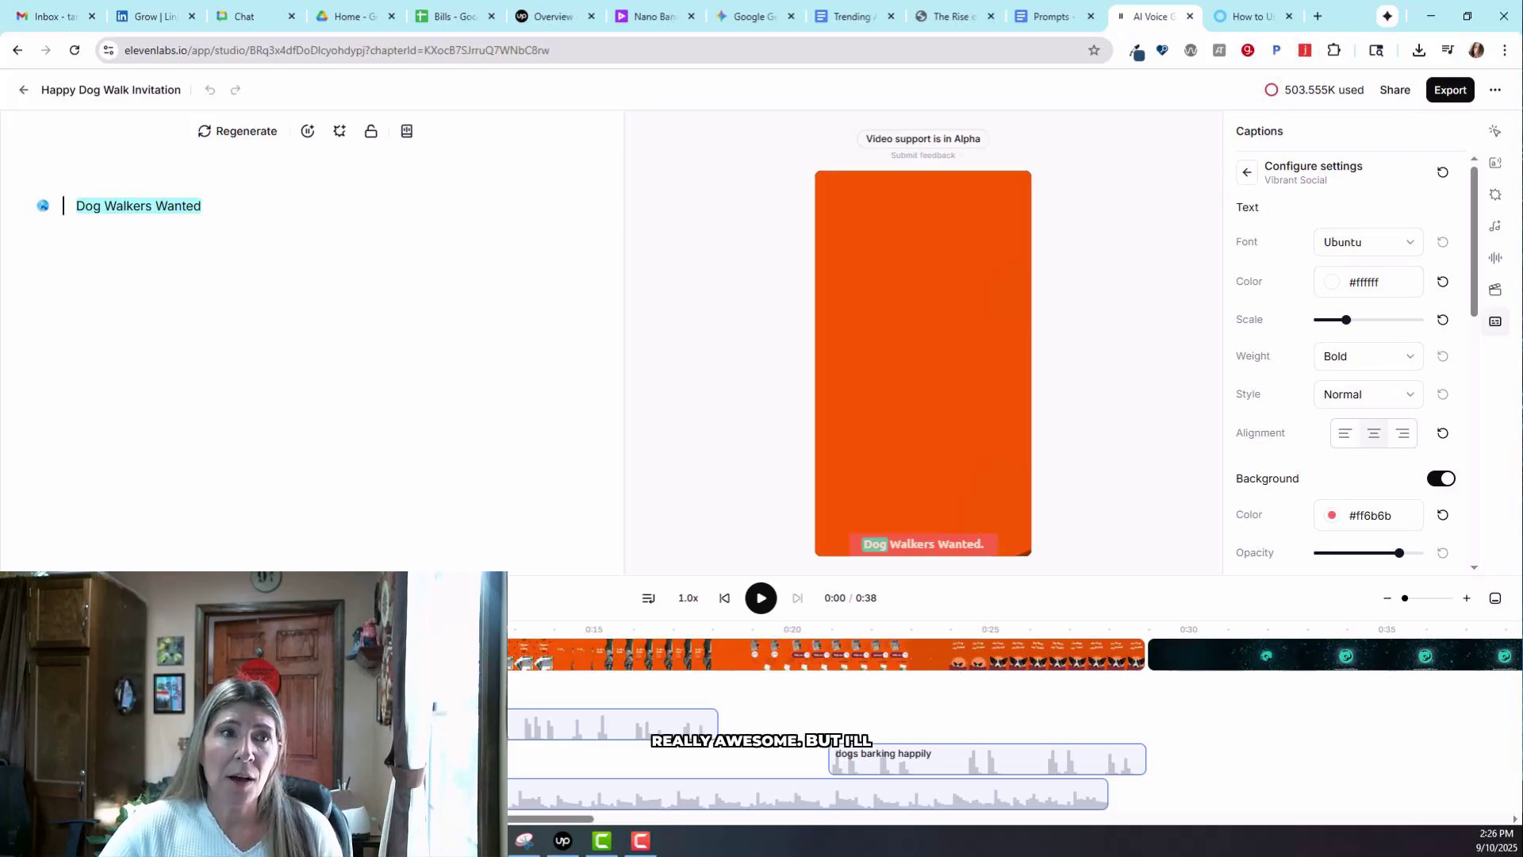
{"action": "left_click", "coordinate": [755, 607]}
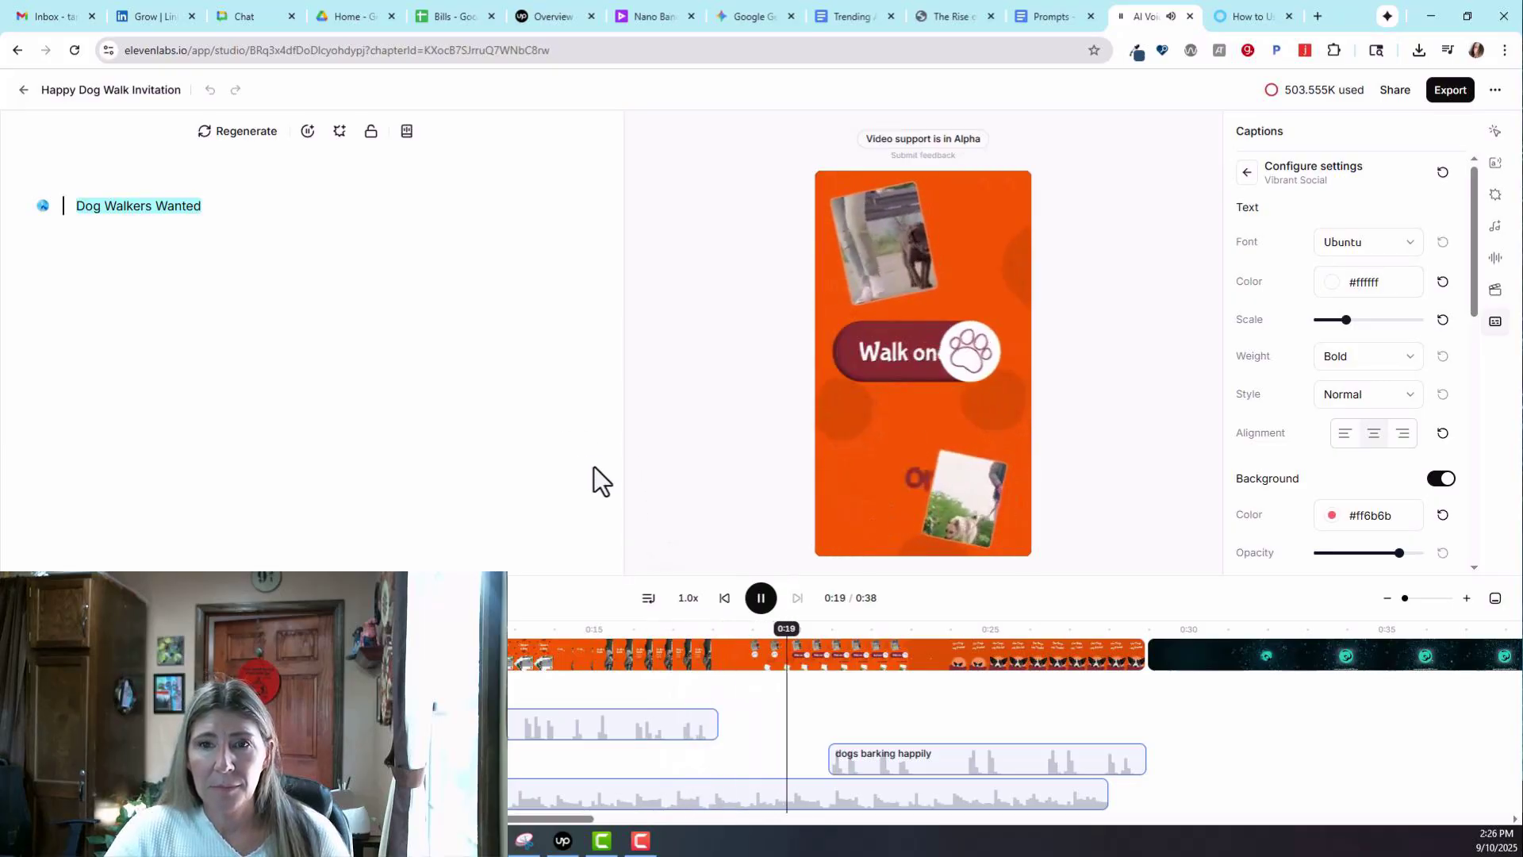
{"action": "left_click", "coordinate": [762, 603]}
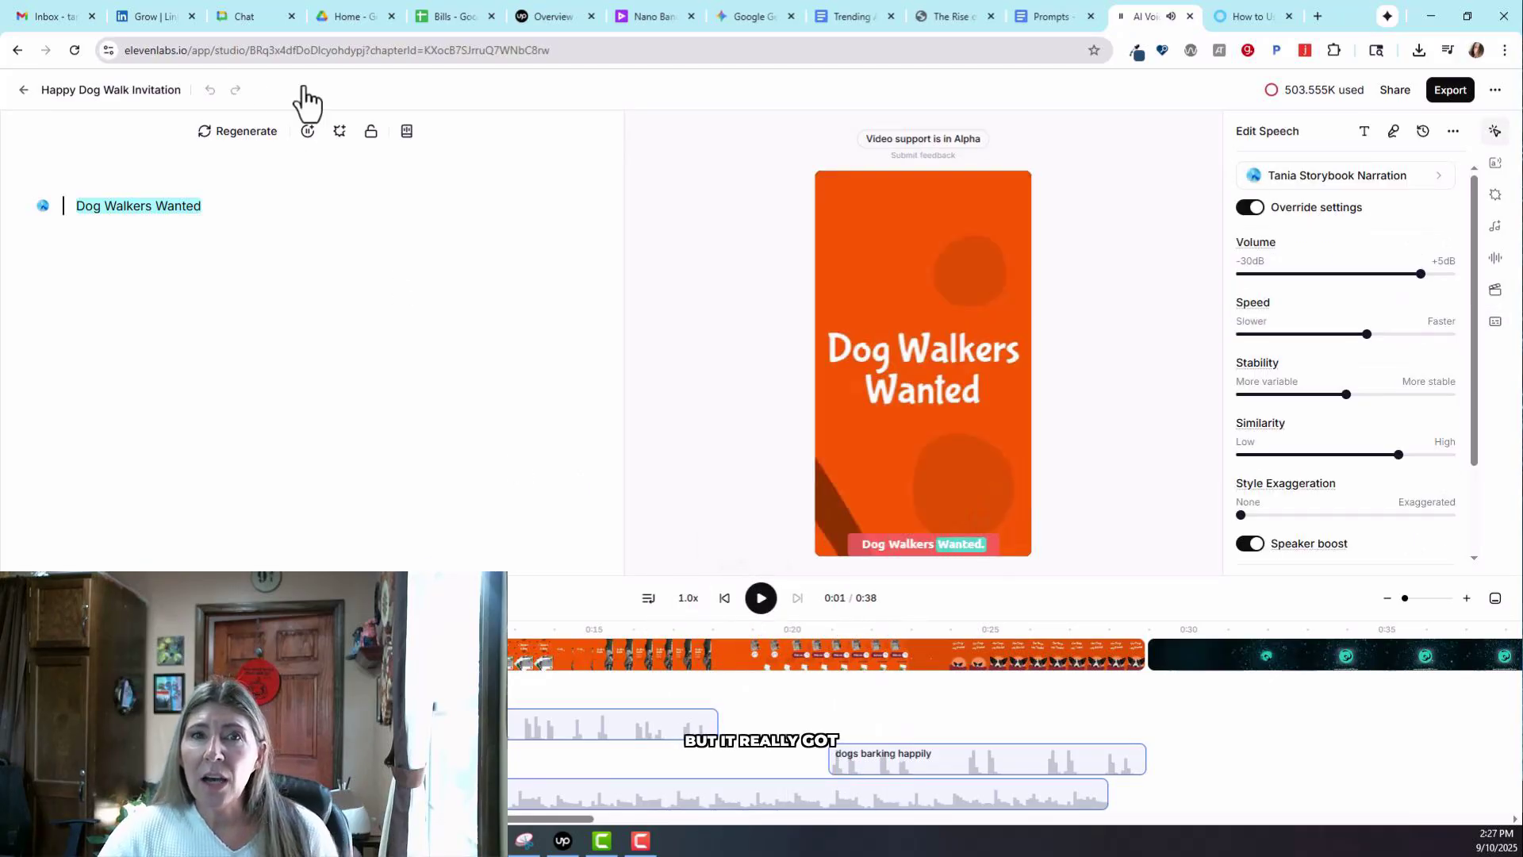
Open the Quad Bike Tiger Chase project, play it through and view the tiger clip at about 0:05.
{"action": "left_click", "coordinate": [24, 91]}
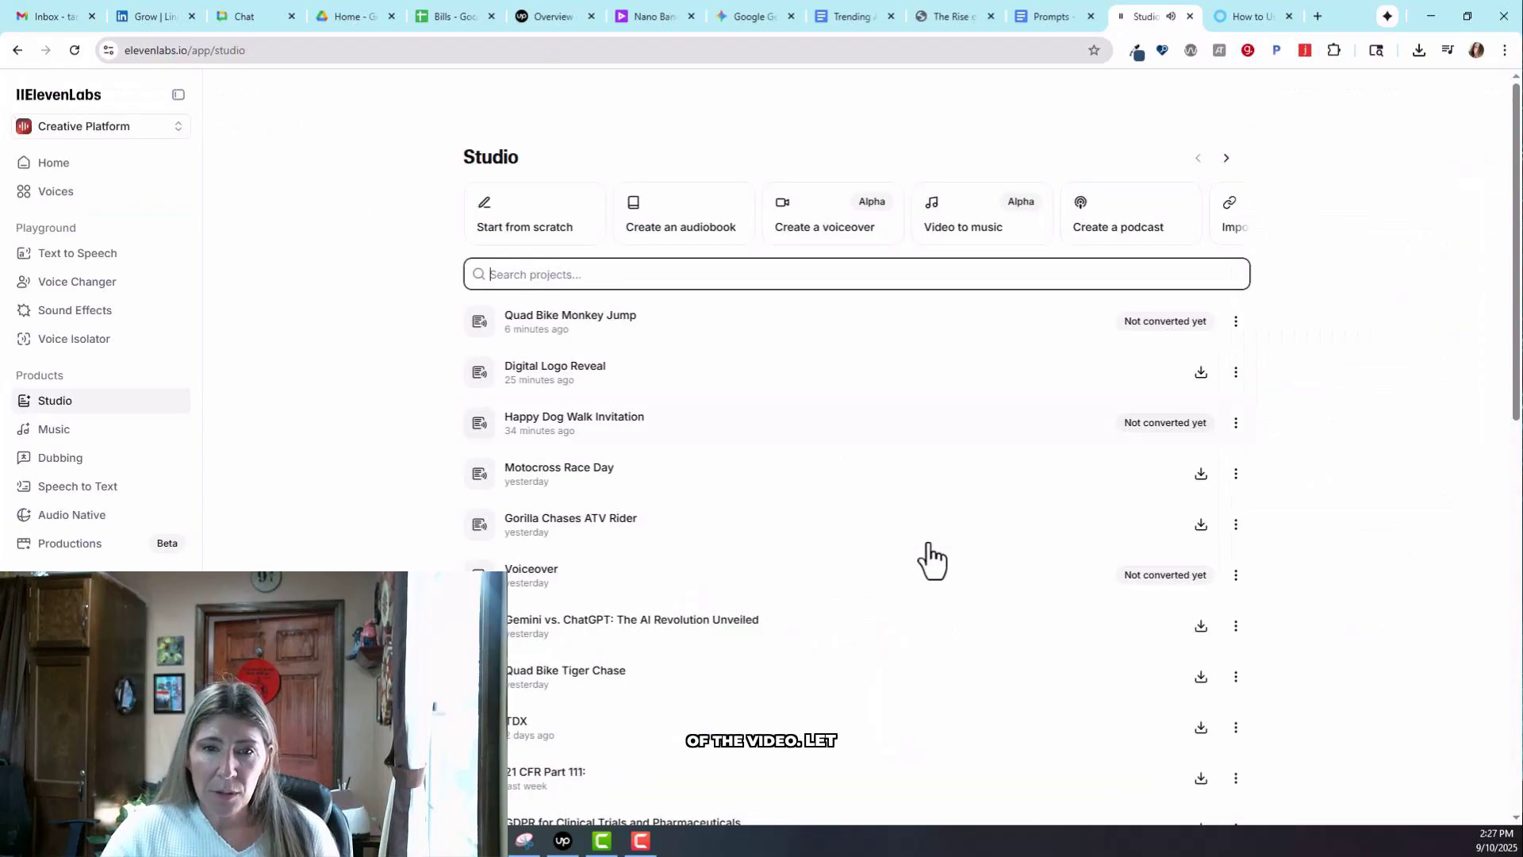
{"action": "left_click", "coordinate": [514, 686]}
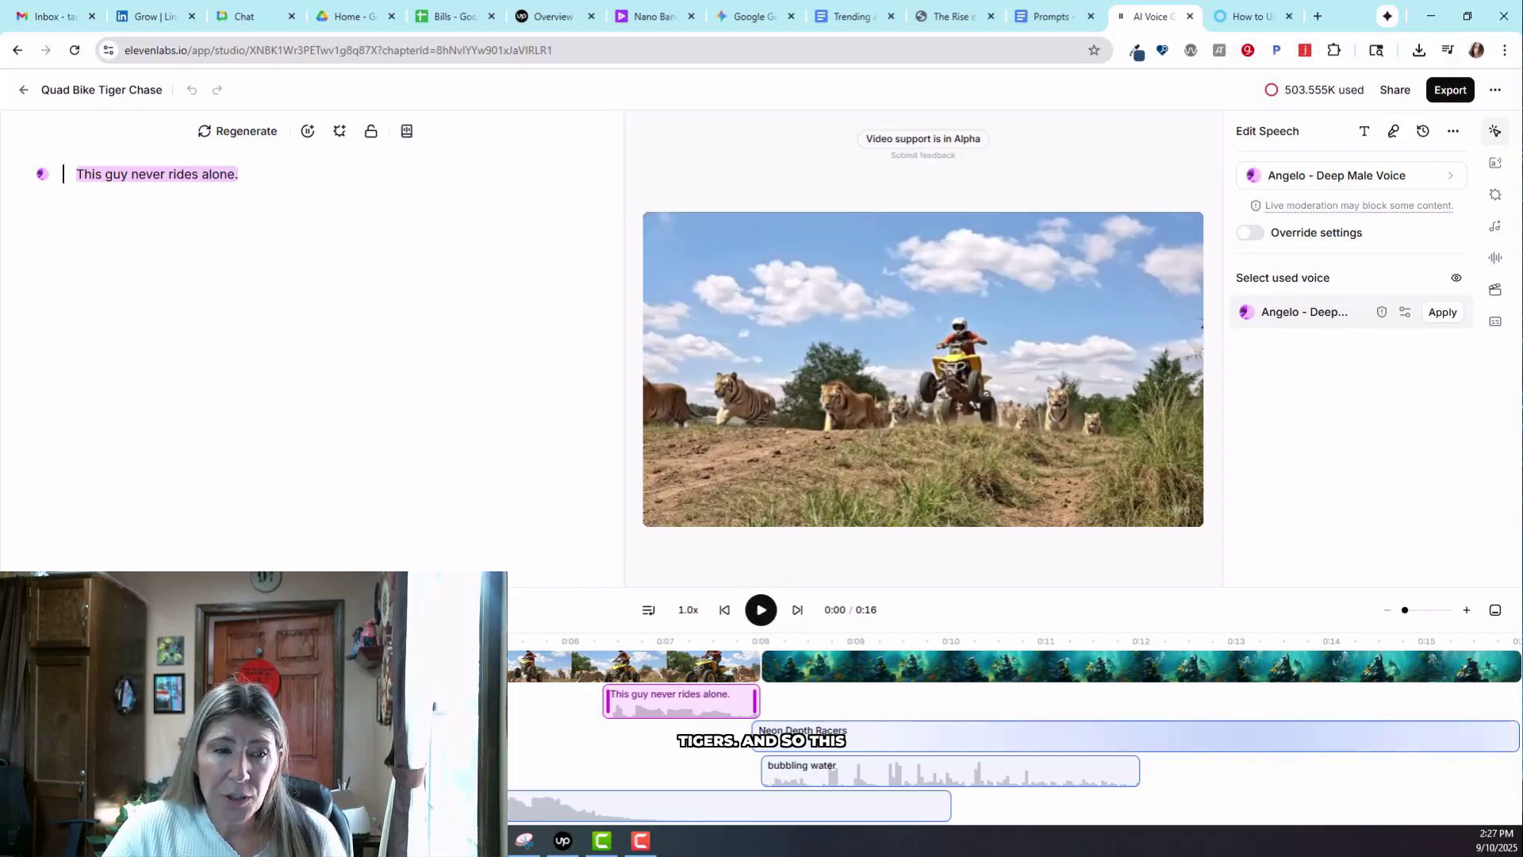
{"action": "left_click", "coordinate": [760, 610]}
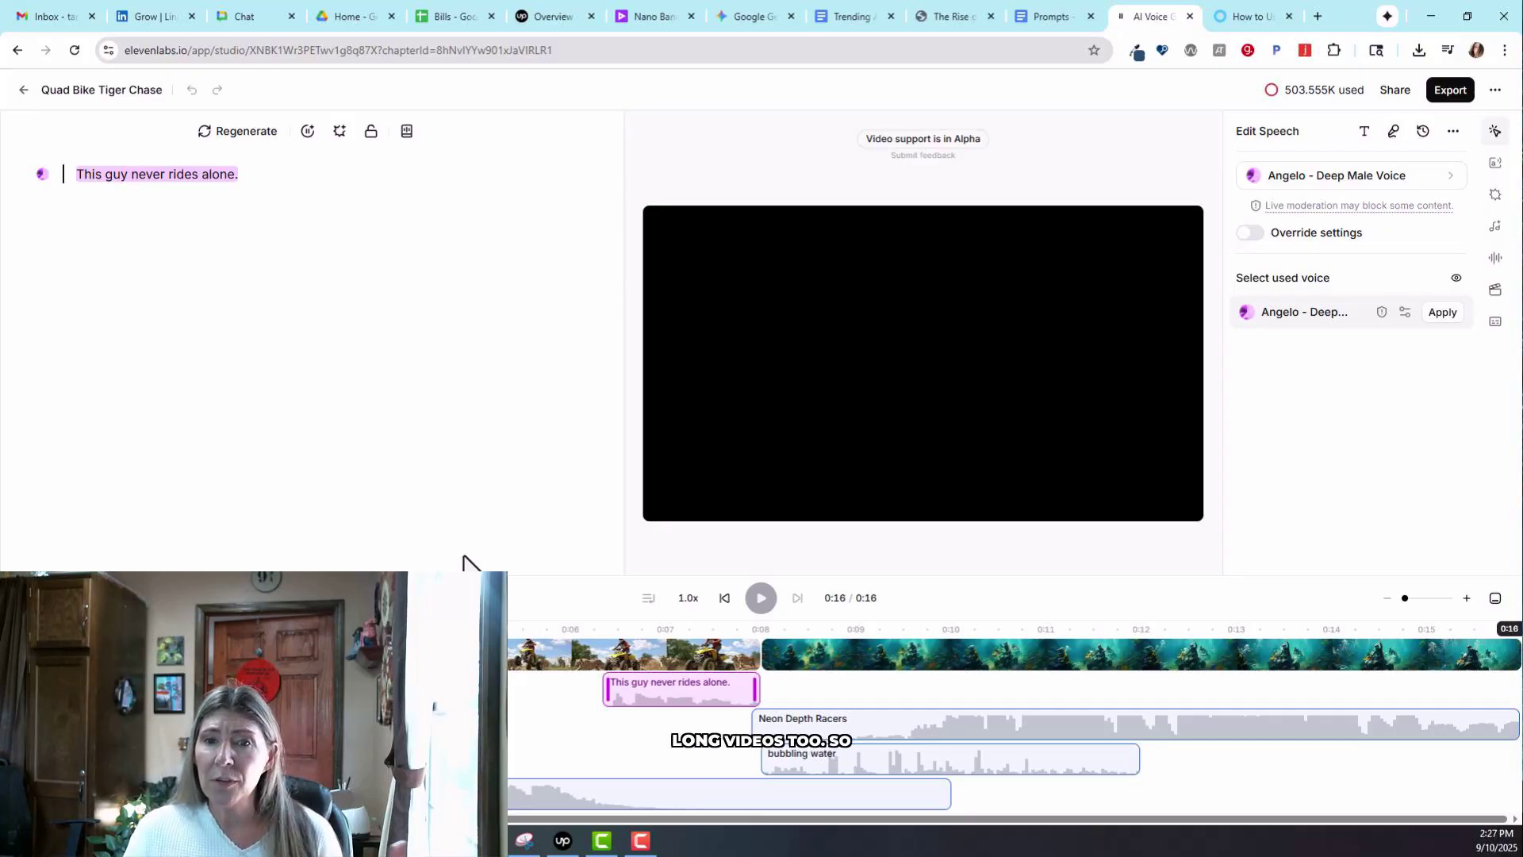
{"action": "left_click", "coordinate": [533, 658]}
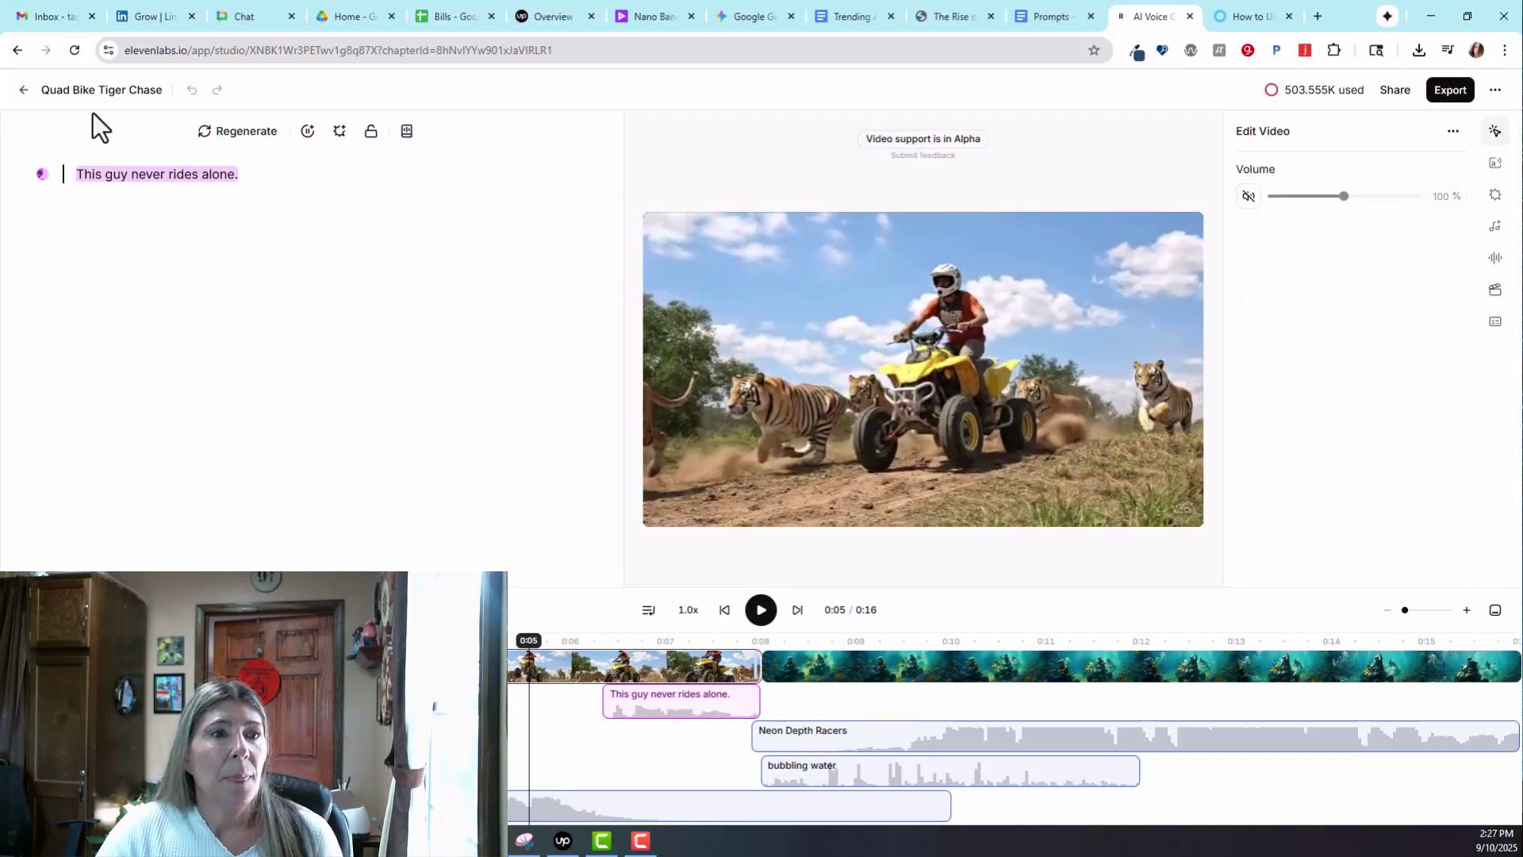
Create a new voiceover project from the Studio overview and return to the project list.
{"action": "left_click", "coordinate": [23, 91]}
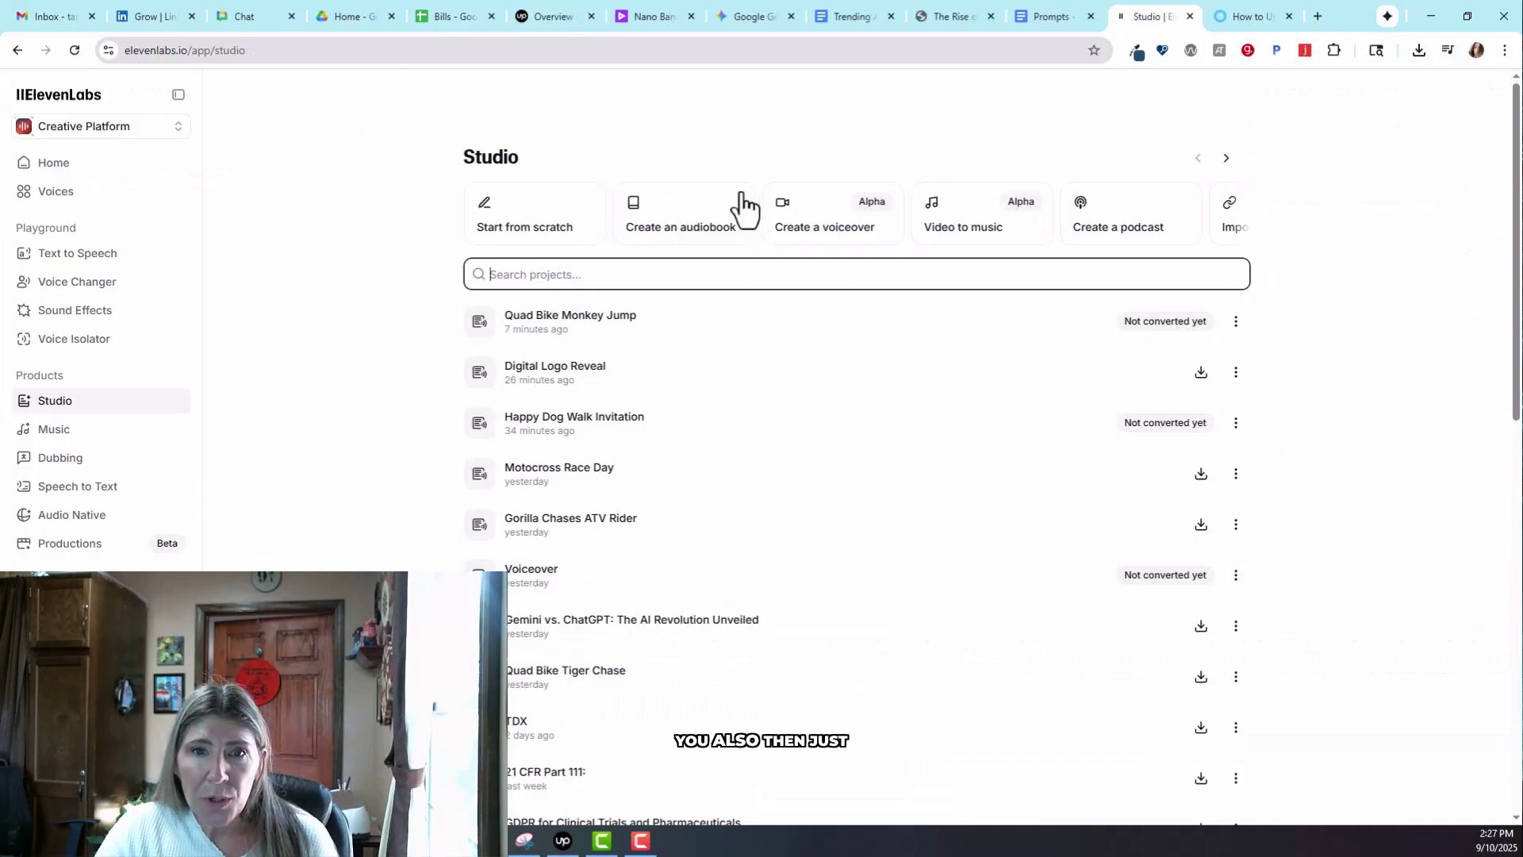
{"action": "left_click", "coordinate": [818, 228]}
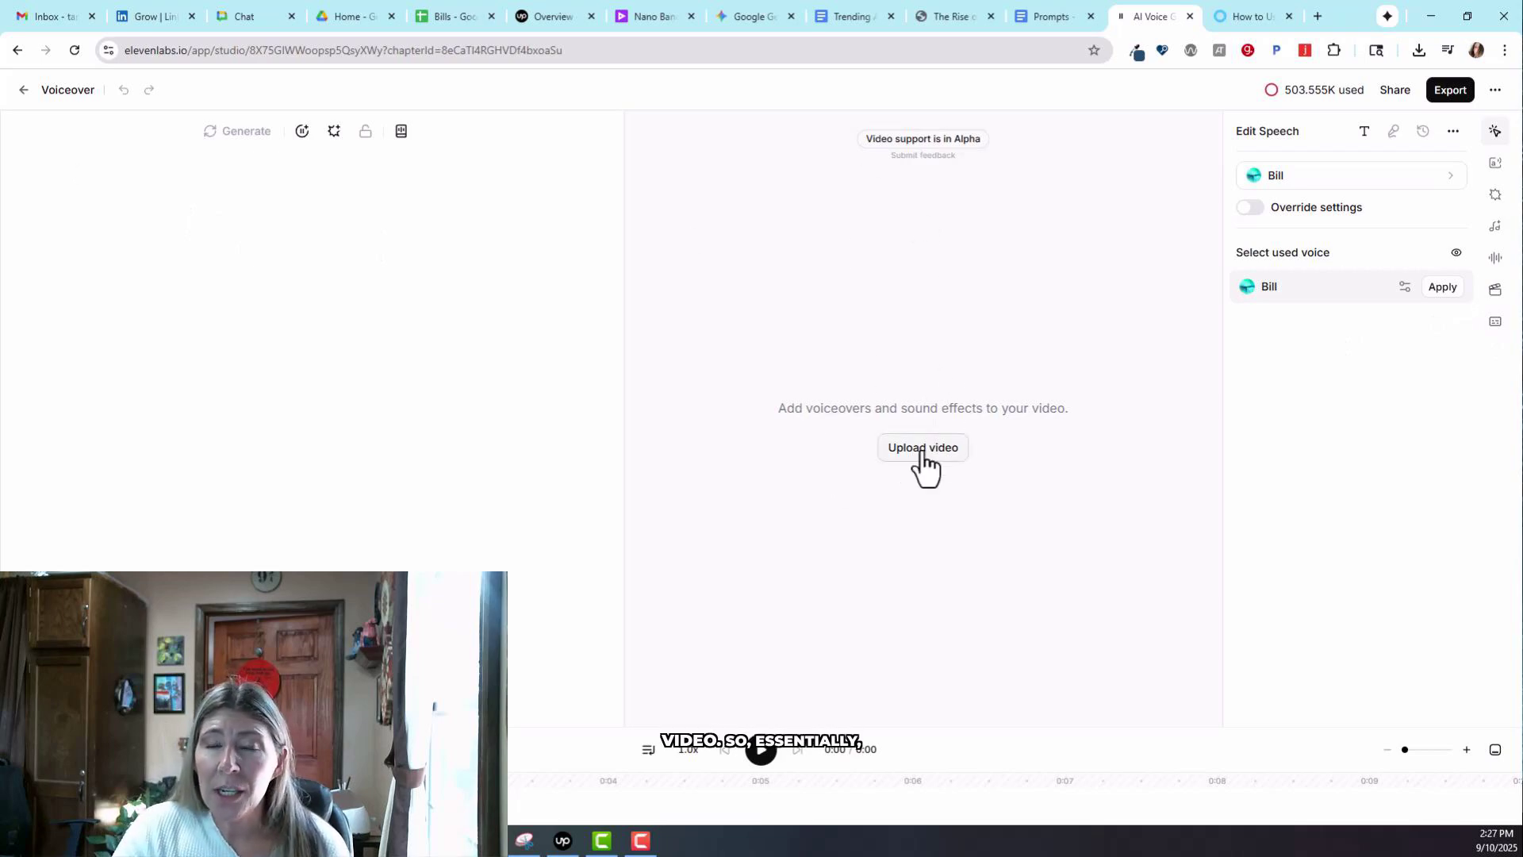
{"action": "left_click", "coordinate": [23, 91]}
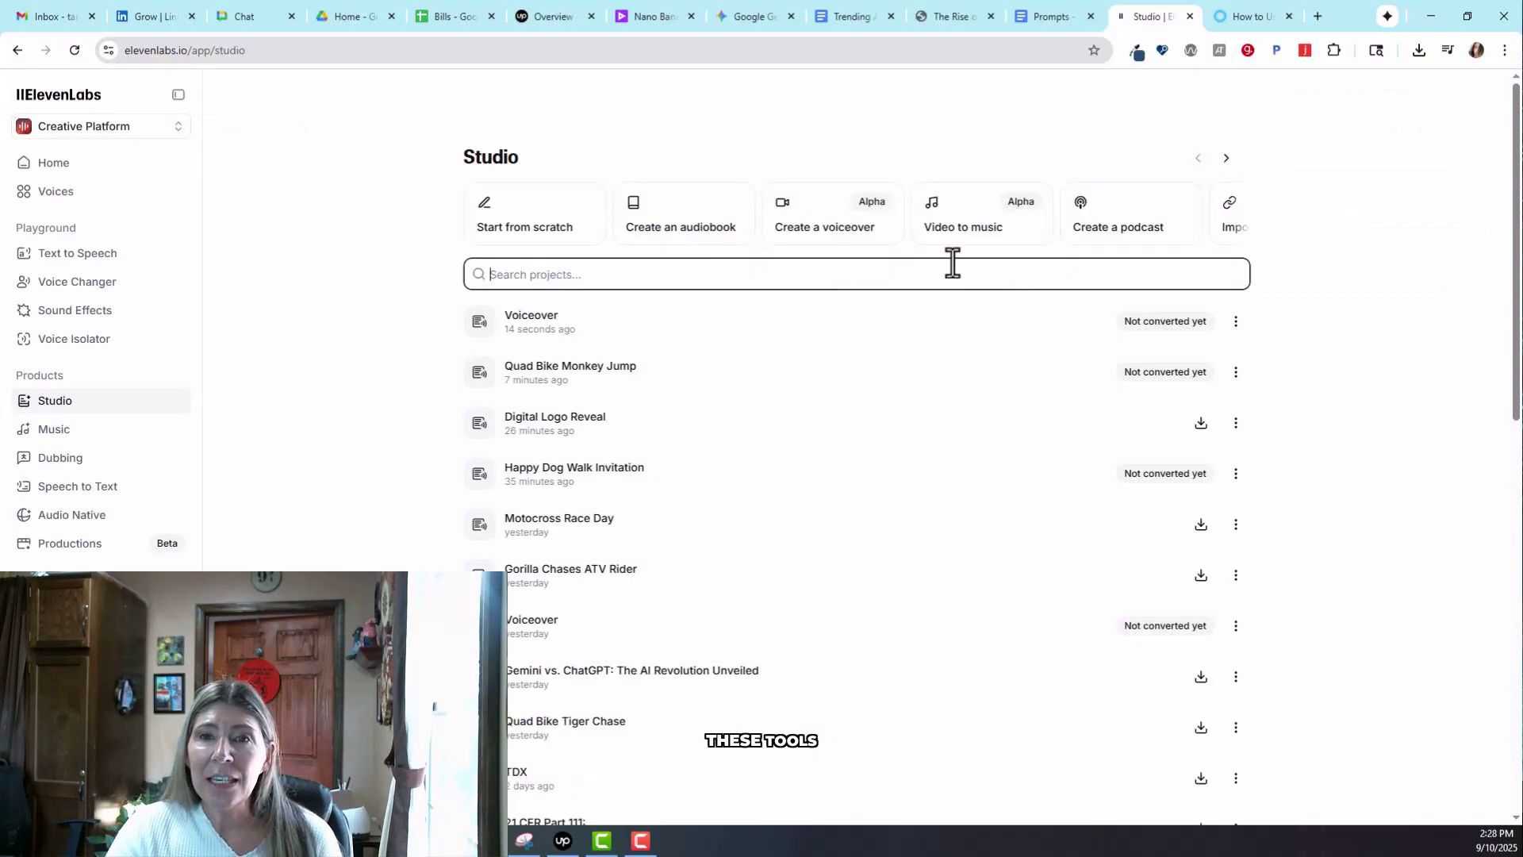